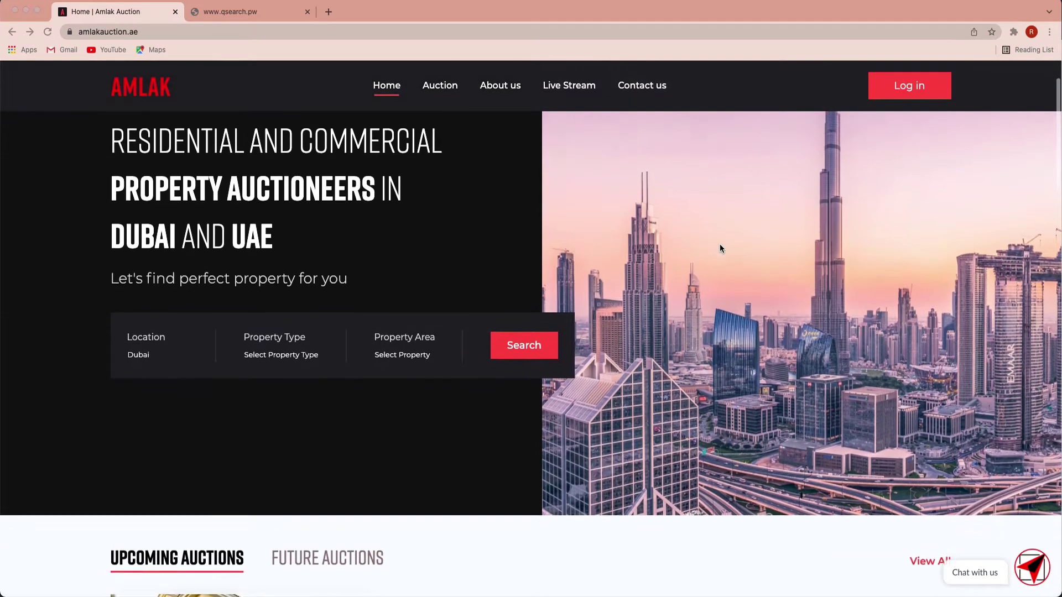
# Step: Scroll through the home page's upcoming auctions, live streams, About Us and How It Works sections
pyautogui.scroll(-4, 721, 249)
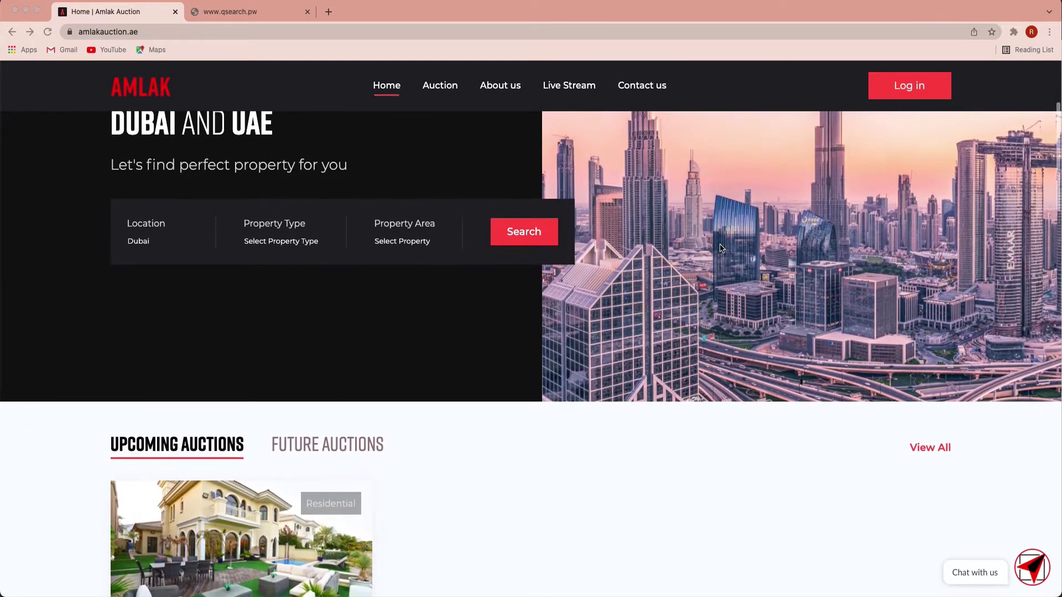
pyautogui.scroll(-3, 720, 249)
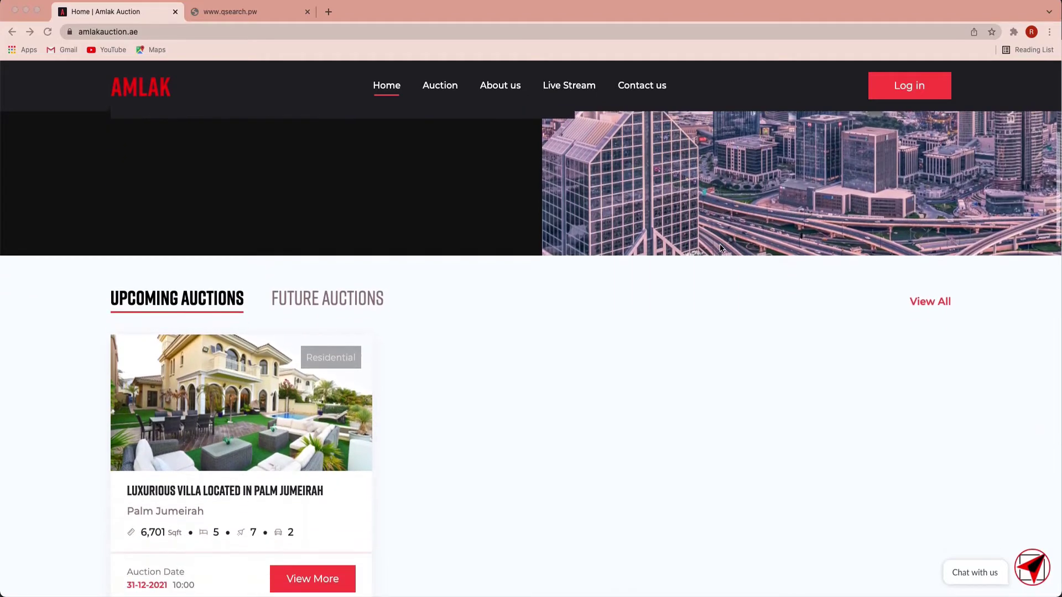
pyautogui.scroll(-3, 721, 248)
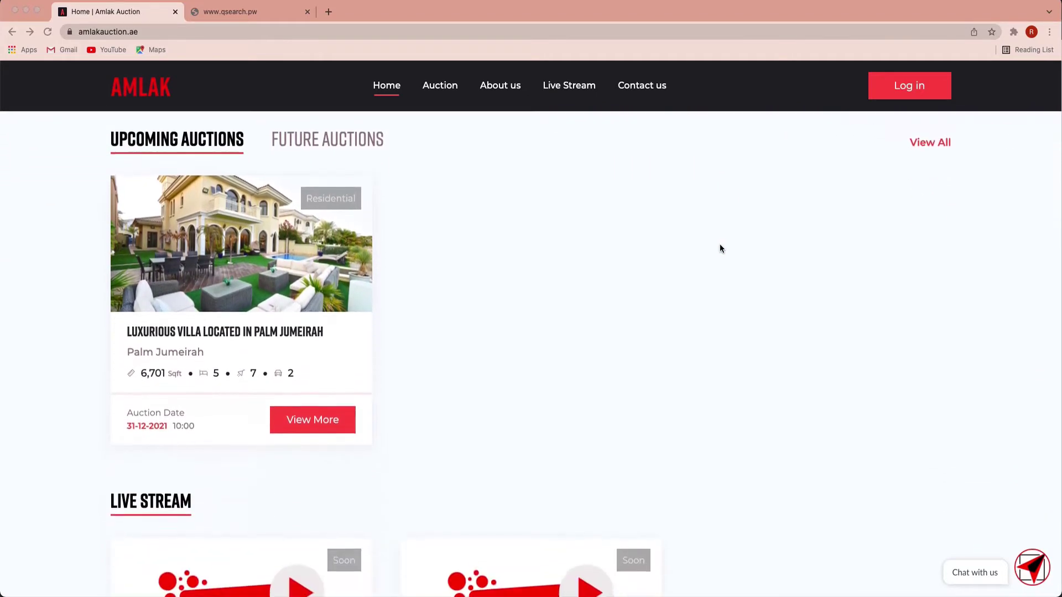
pyautogui.scroll(-3, 721, 248)
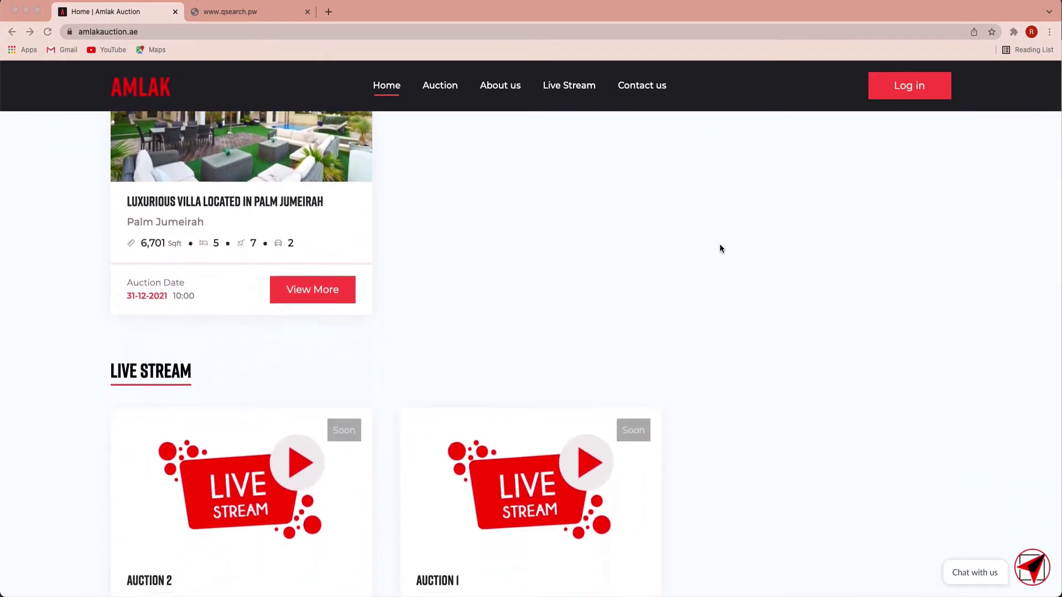
pyautogui.scroll(-4, 720, 248)
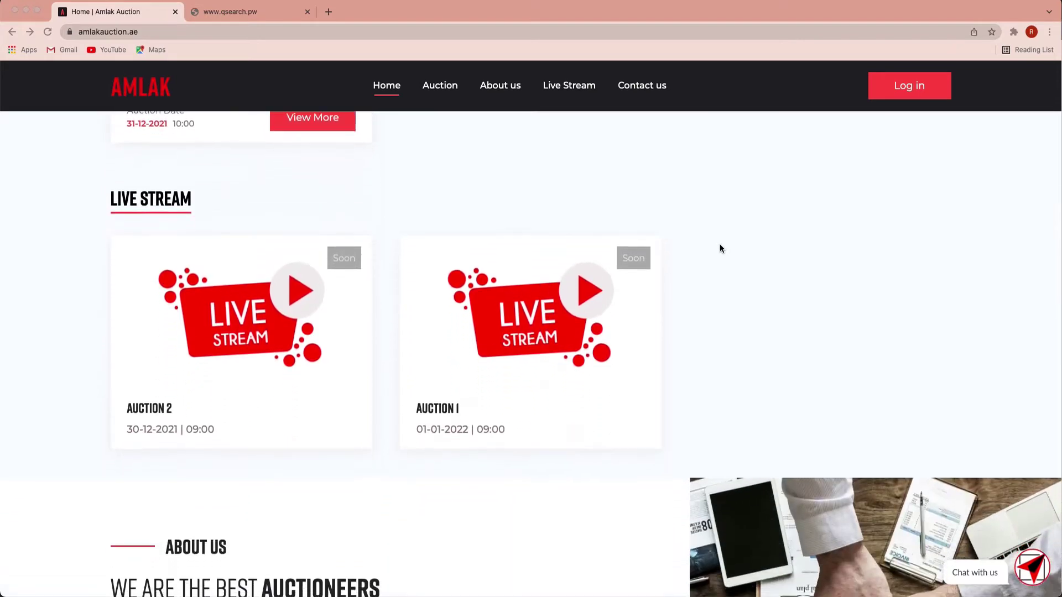
pyautogui.scroll(-5, 720, 248)
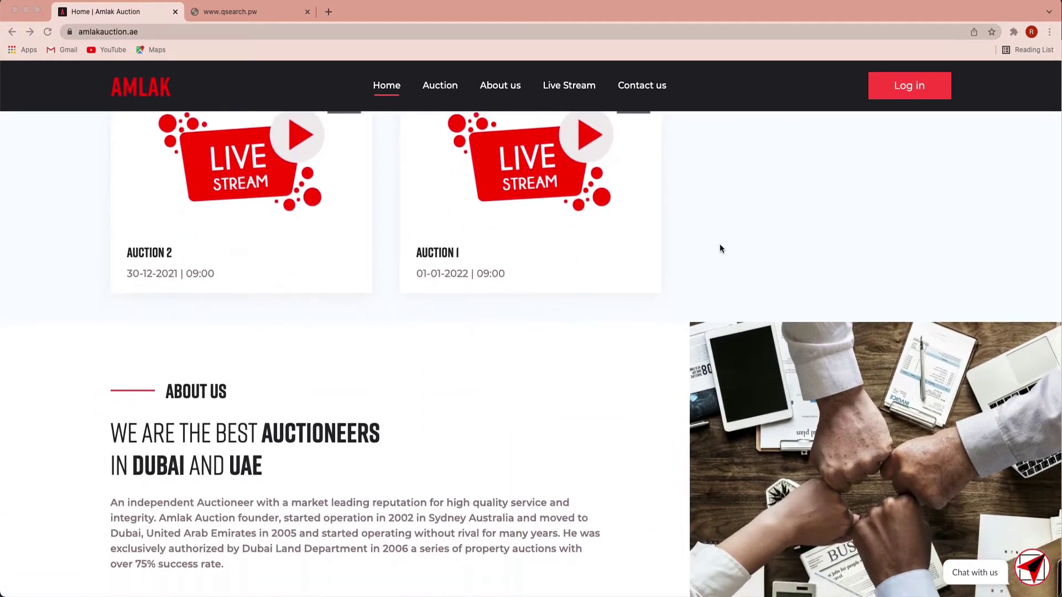
pyautogui.scroll(-3, 720, 248)
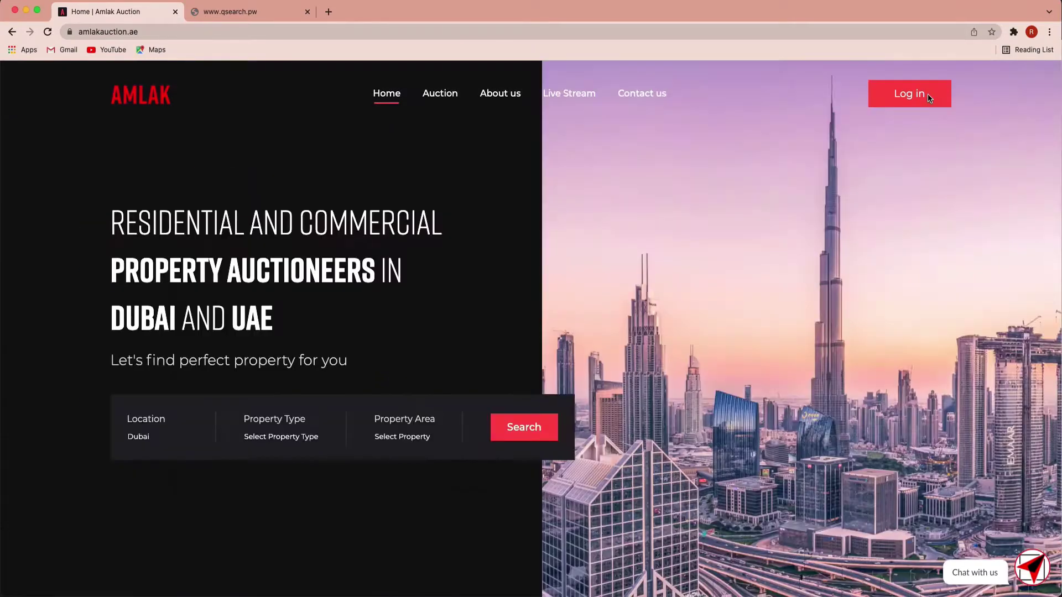
# Step: Go to the sign-up form and enter the new user's full name and phone number
pyautogui.click(929, 97)
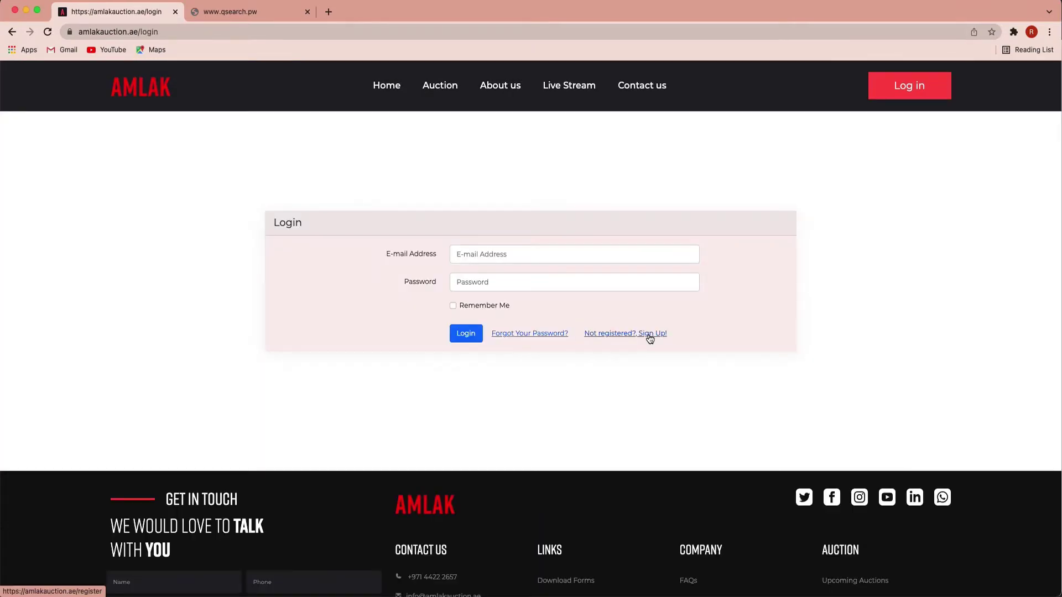
pyautogui.click(650, 338)
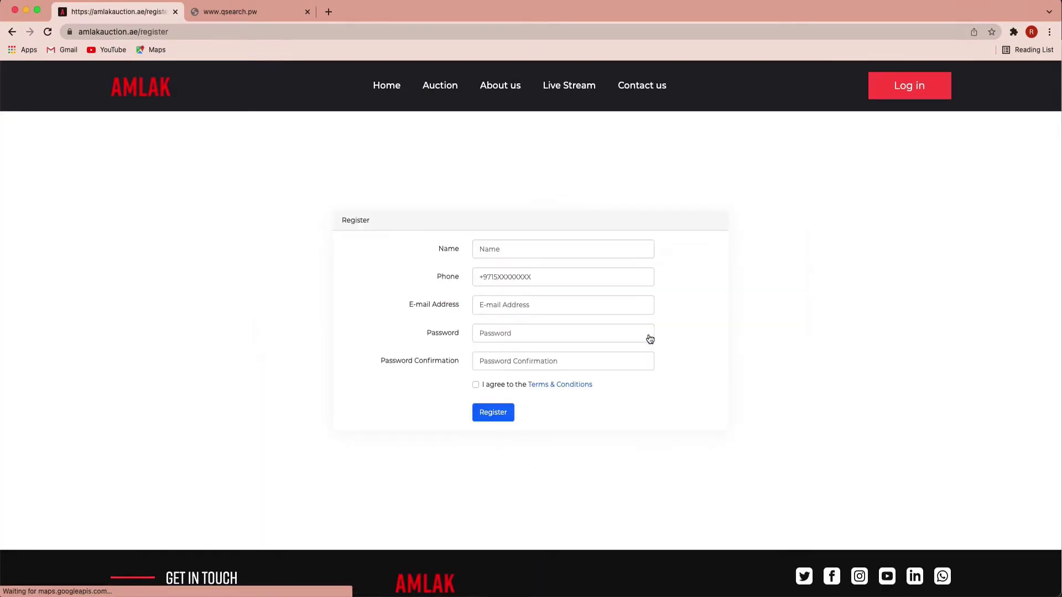
pyautogui.click(542, 240)
pyautogui.write('Jane Smith')
pyautogui.press('Tab')
pyautogui.write('+971512345678')
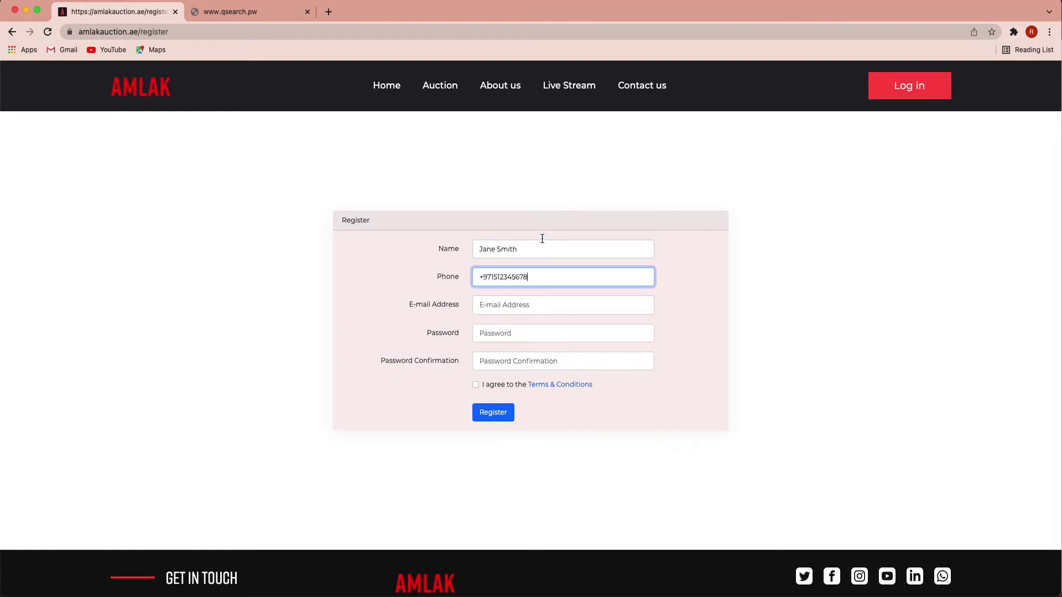
# Step: Enter the e-mail, password and confirmation, accept the Terms & Conditions, and register
pyautogui.press('Tab')
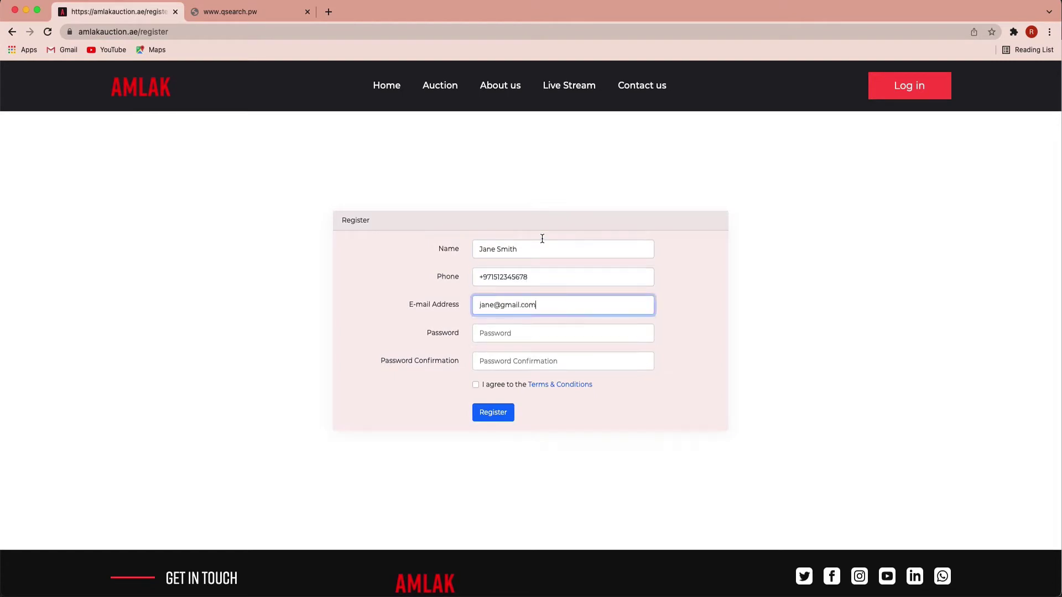
pyautogui.press('Tab')
pyautogui.write('123456')
pyautogui.press('Tab')
pyautogui.write('123456789')
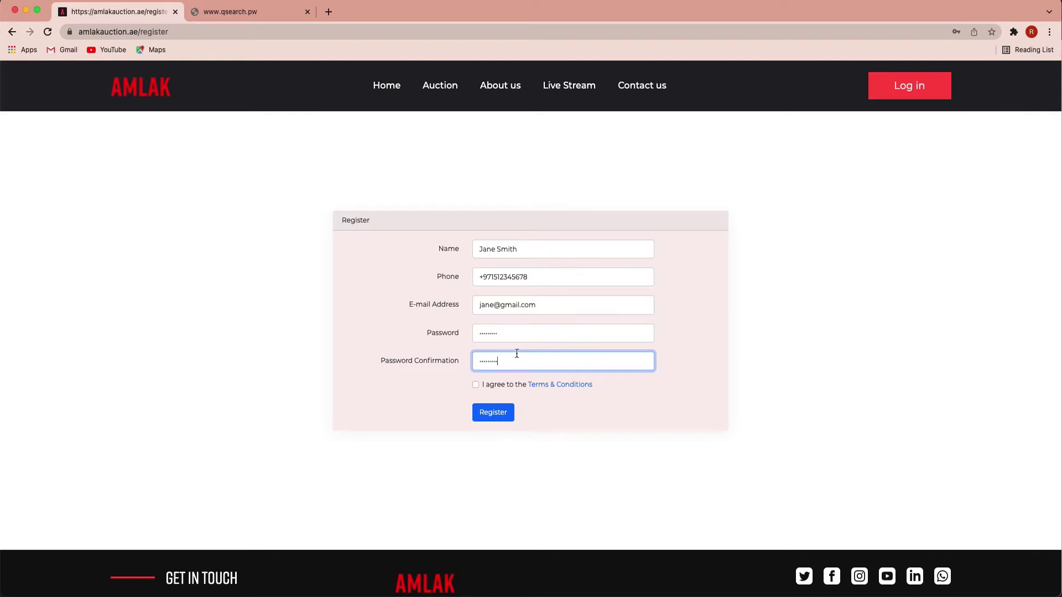
pyautogui.click(476, 386)
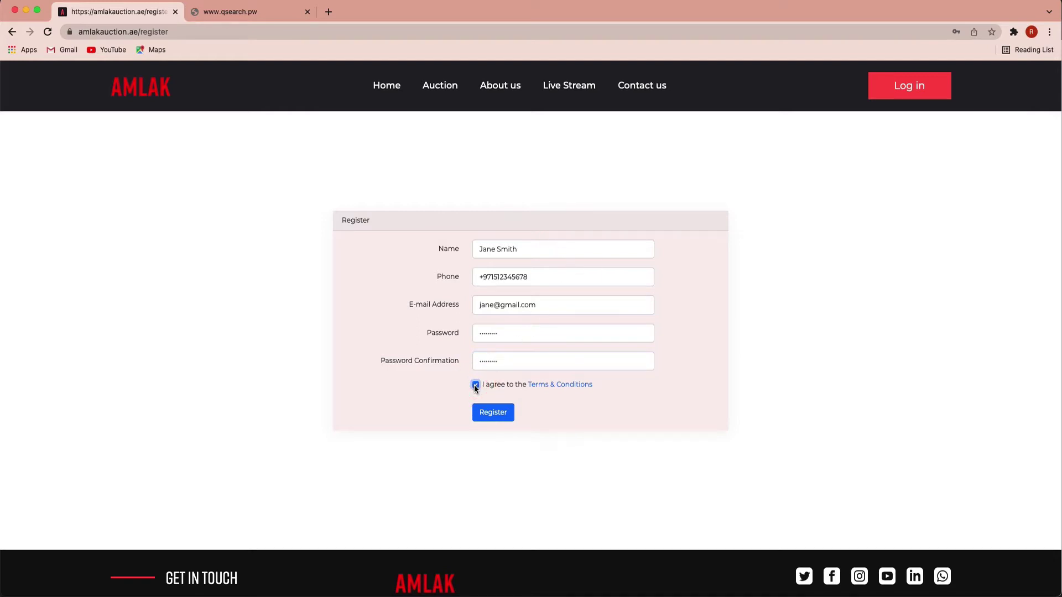
pyautogui.click(491, 413)
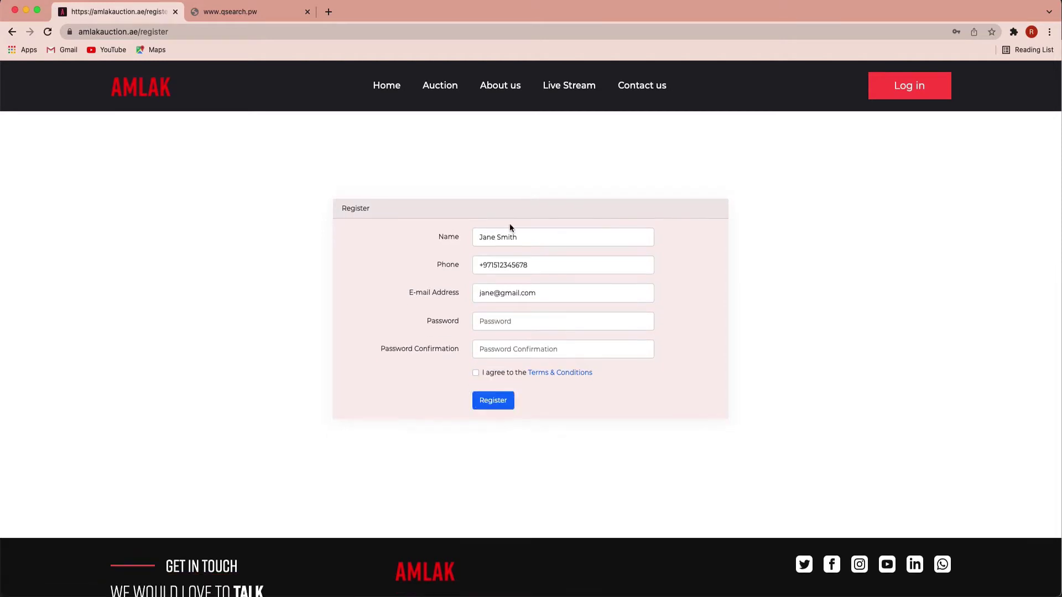
# Step: Log in with the account e-mail and password, with Remember Me ticked
pyautogui.click(889, 84)
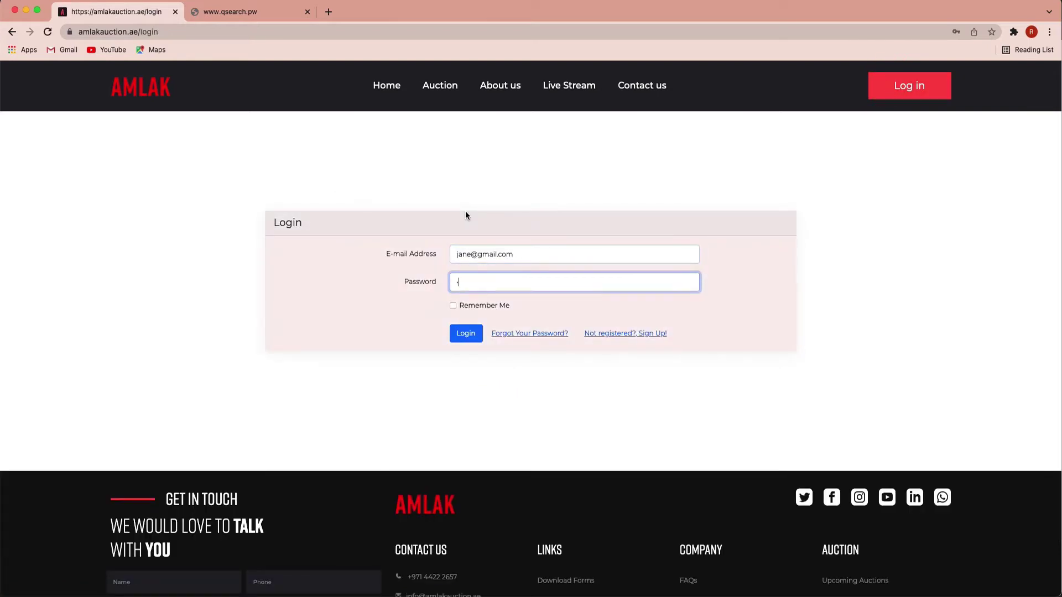
pyautogui.write('xxxxxxxxxxx')
pyautogui.click(454, 306)
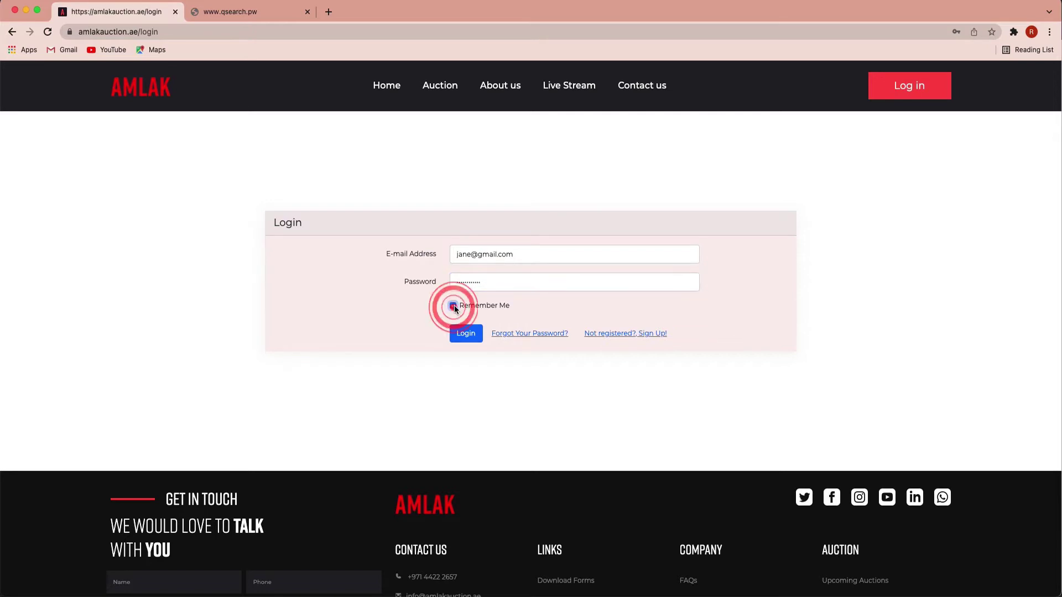
pyautogui.click(462, 334)
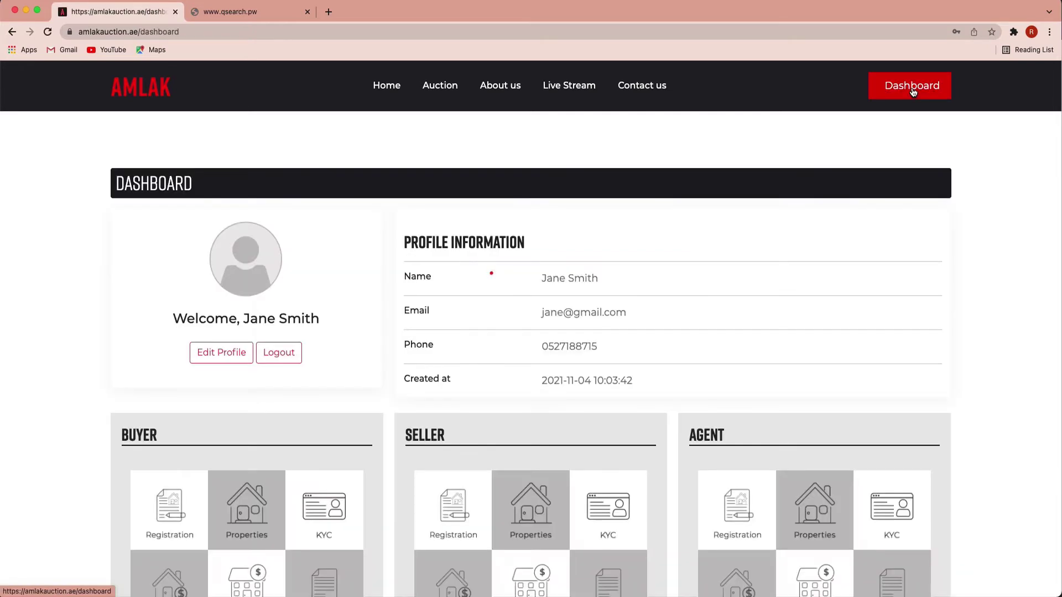
# Step: Scroll the dashboard and open the Registration tile under the Agent card
pyautogui.click(491, 273)
pyautogui.scroll(-2, 905, 131)
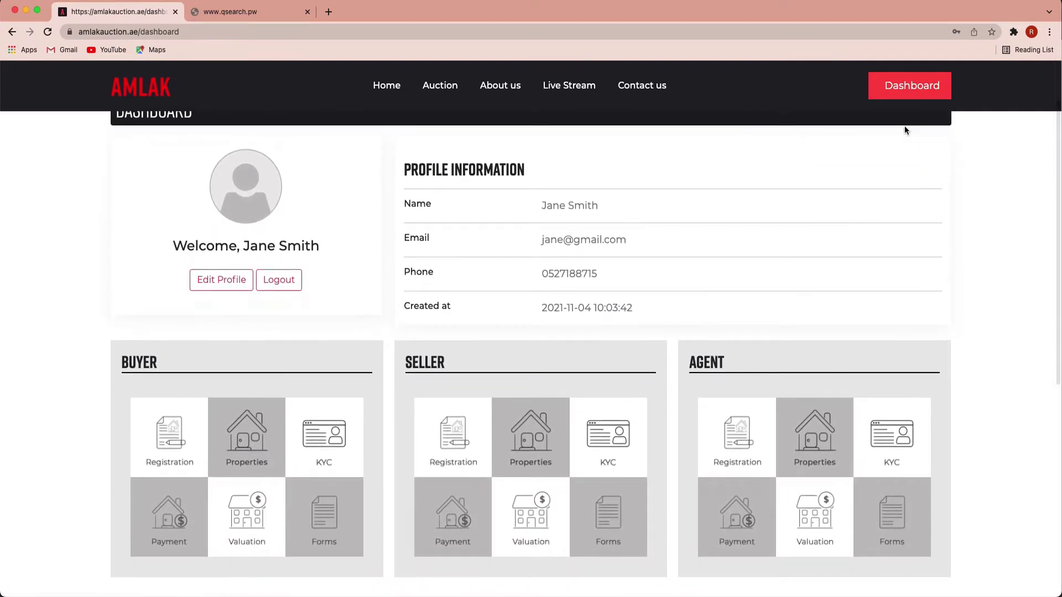
pyautogui.scroll(-1, 905, 131)
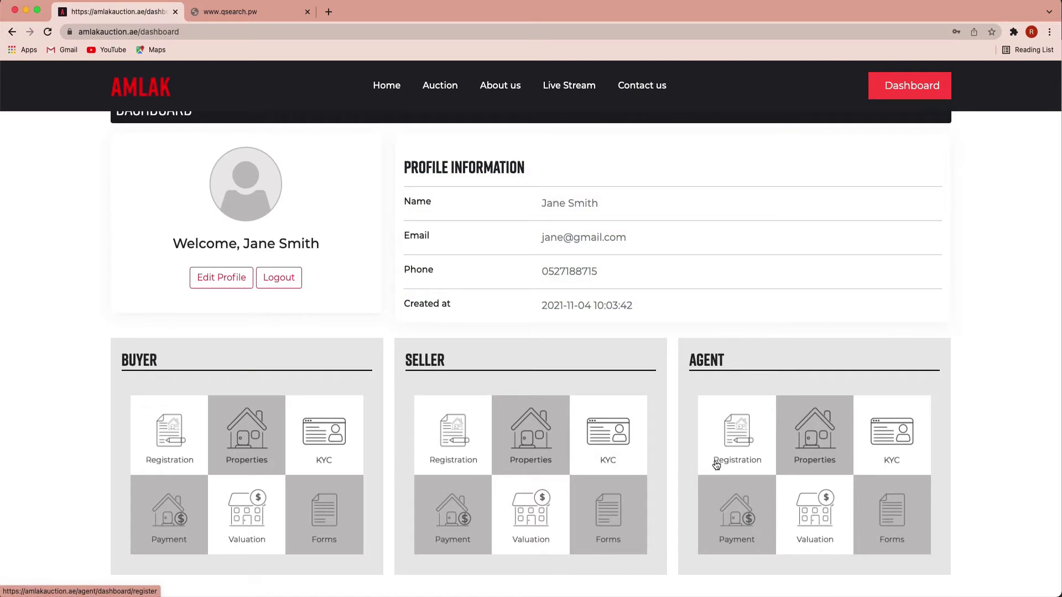
pyautogui.click(716, 464)
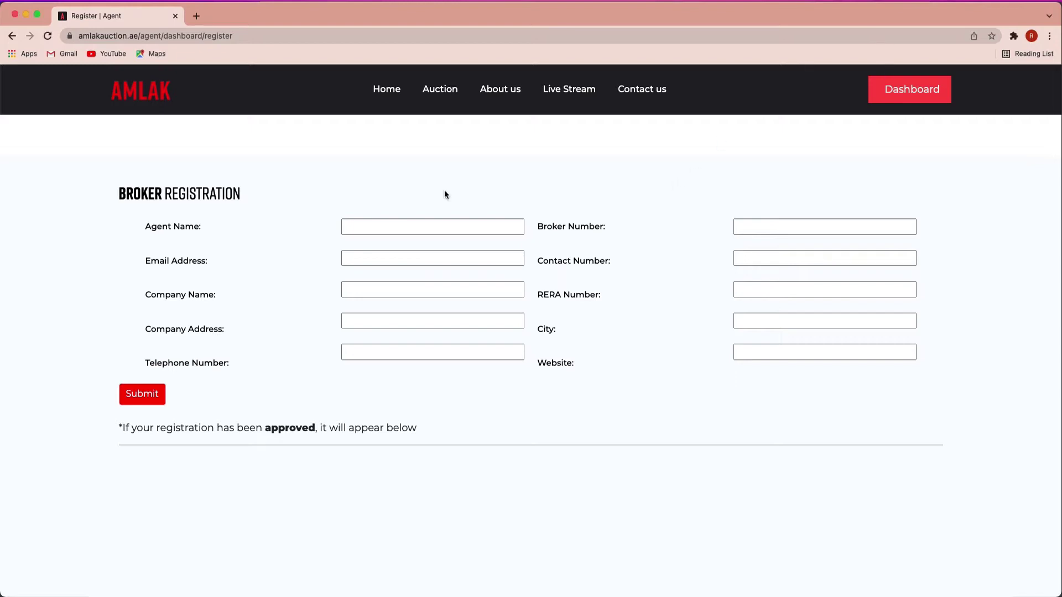
# Step: Enter the agent's name and e-mail, and company name ABC Real Estate
pyautogui.write('Jane Smith')
pyautogui.press('Tab')
pyautogui.press('Tab')
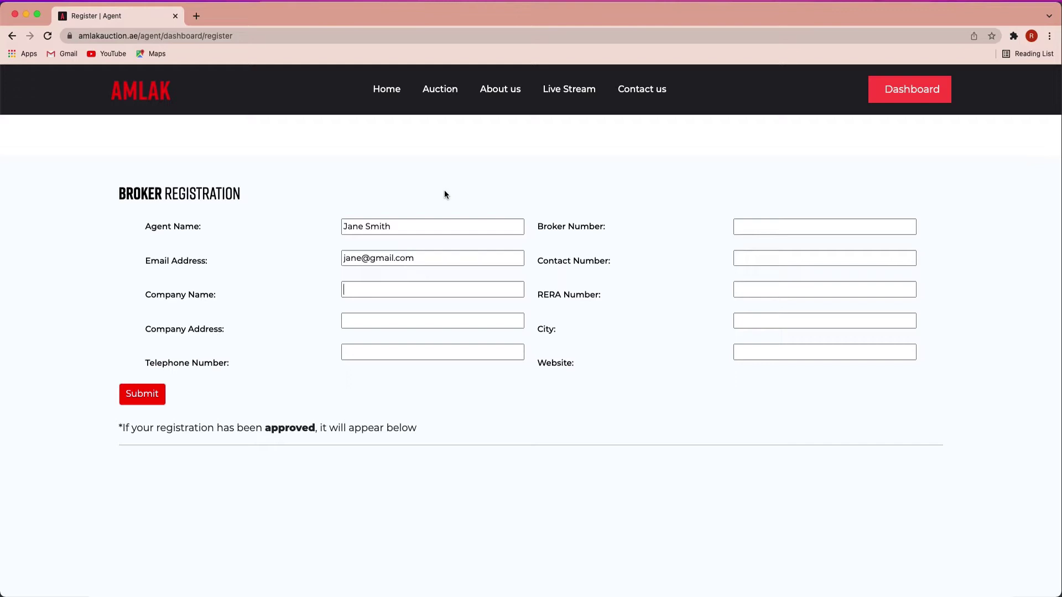
pyautogui.write('ABC Real Estate')
pyautogui.press('Tab')
pyautogui.write('Al Barsha He')
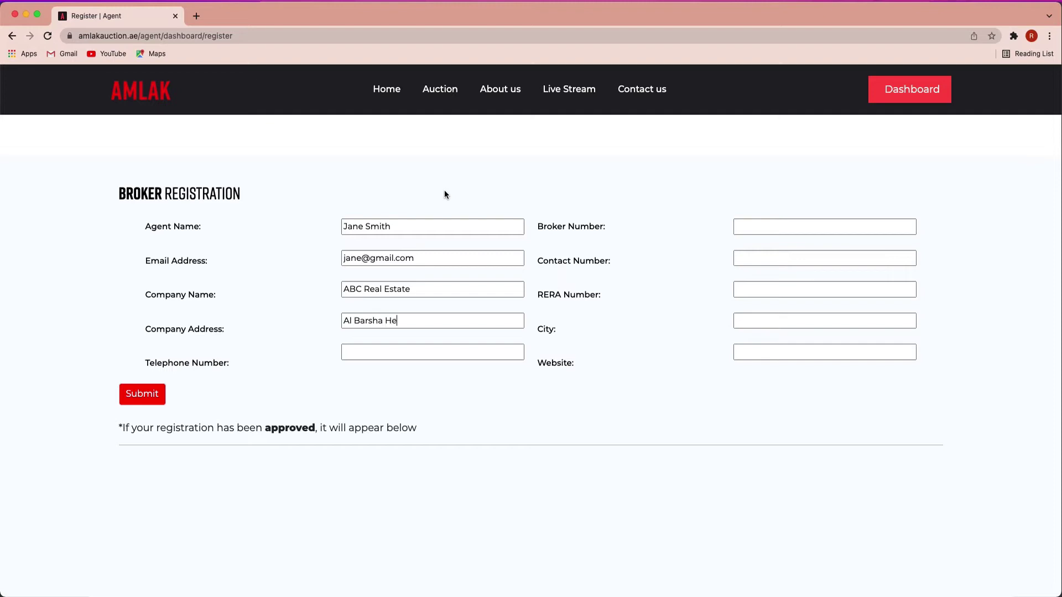
pyautogui.write('ights')
pyautogui.write('041234567')
pyautogui.write('1234')
pyautogui.press('Tab')
pyautogui.write('0512345678')
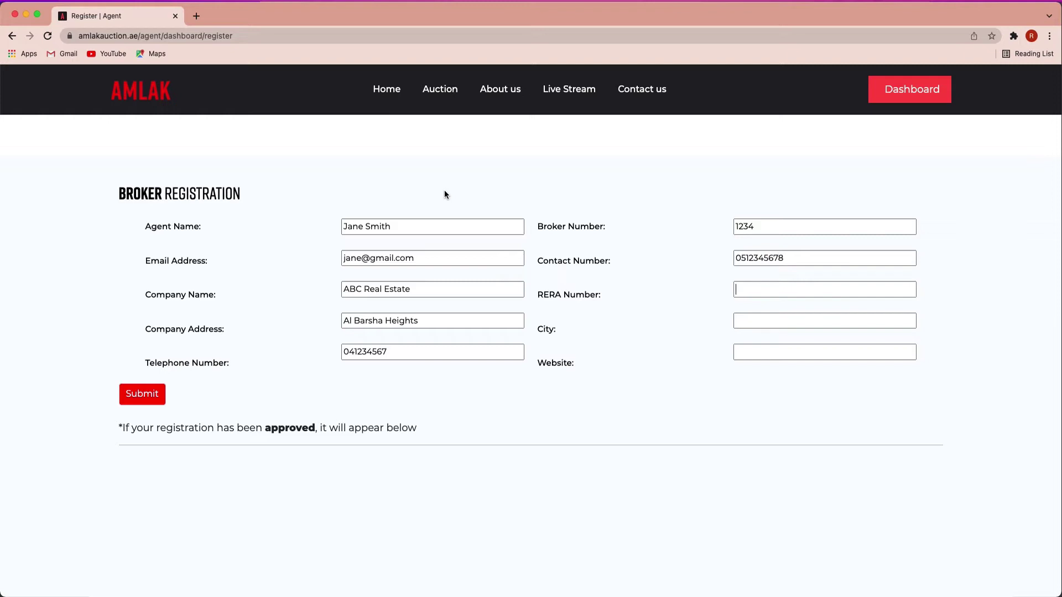
pyautogui.write('1234')
pyautogui.write('Dubai')
pyautogui.write('www.')
pyautogui.write('abcrea')
pyautogui.write('lestate')
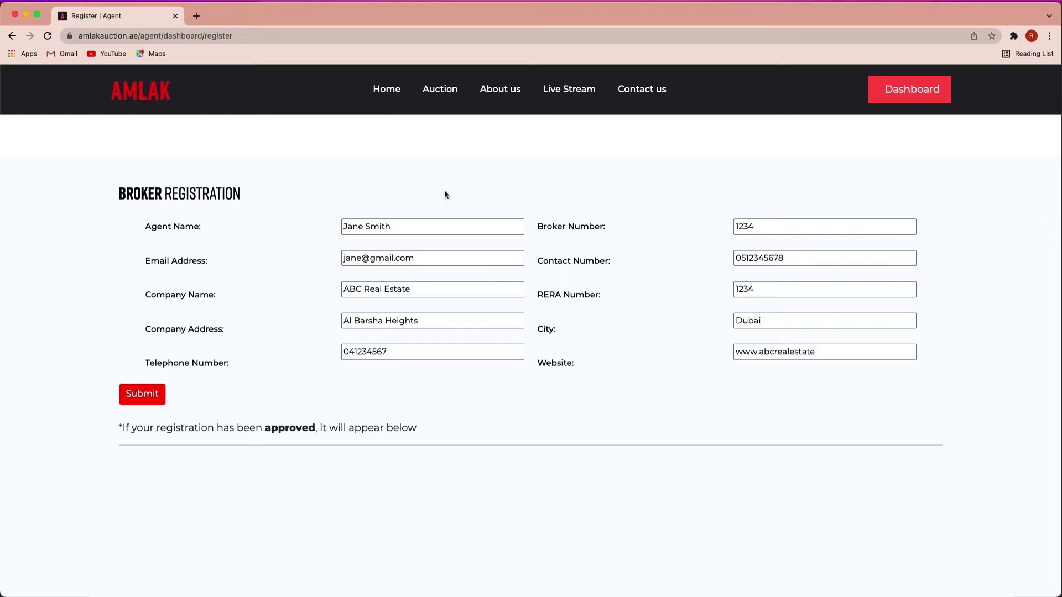
pyautogui.write('.com')
pyautogui.click(142, 396)
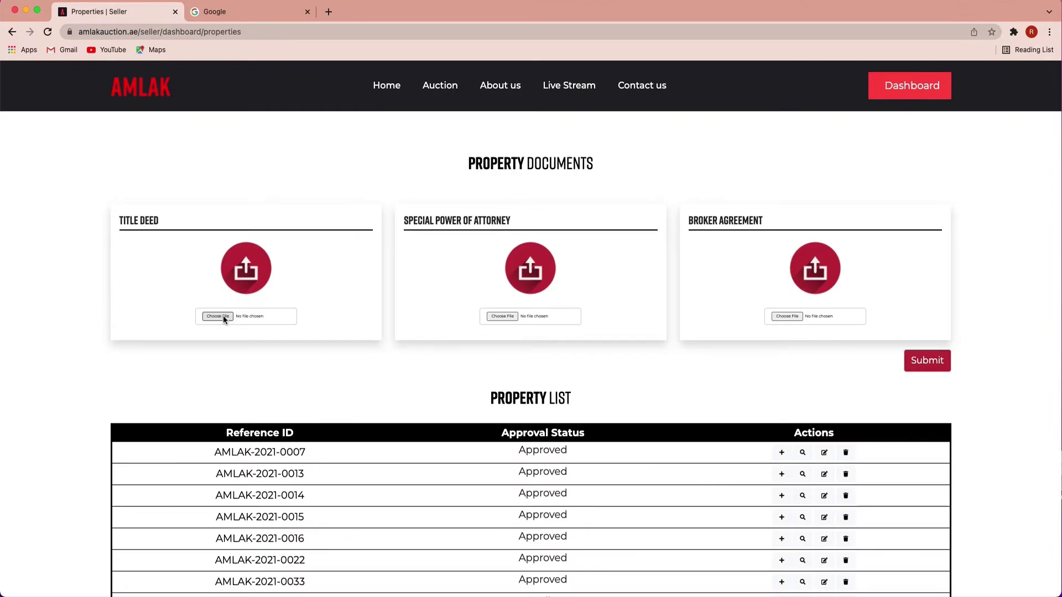
# Step: Attach TITLE DEED.jpg, SPECIAL POWER OF ATTORNEY.png and BROKER AGREEMENT.jpeg, then submit the documents
pyautogui.click(224, 317)
pyautogui.doubleClick(439, 286)
pyautogui.click(500, 313)
pyautogui.doubleClick(445, 252)
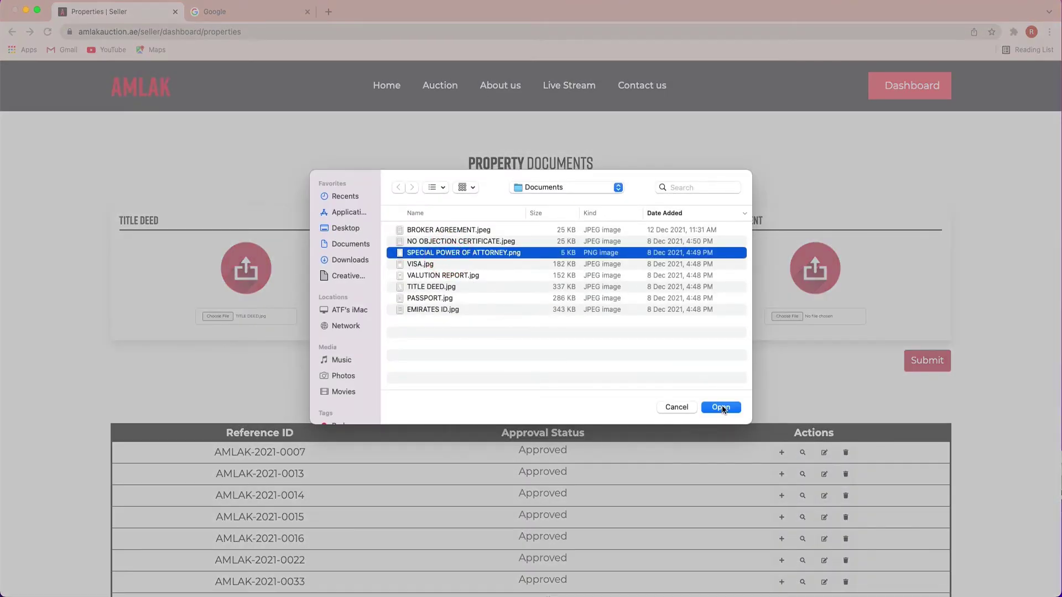
pyautogui.click(790, 317)
pyautogui.click(508, 234)
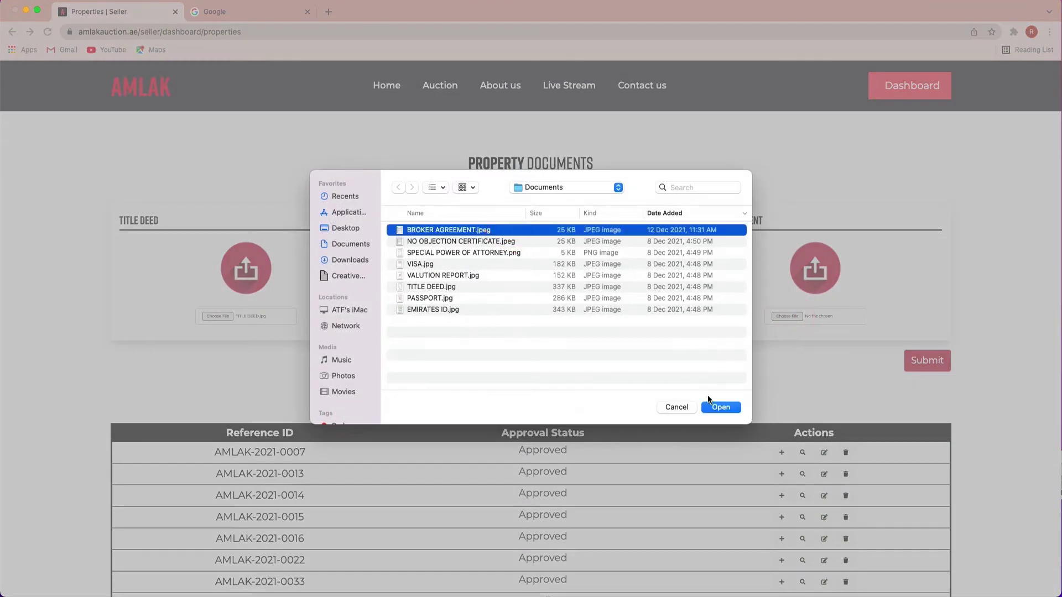
pyautogui.click(720, 408)
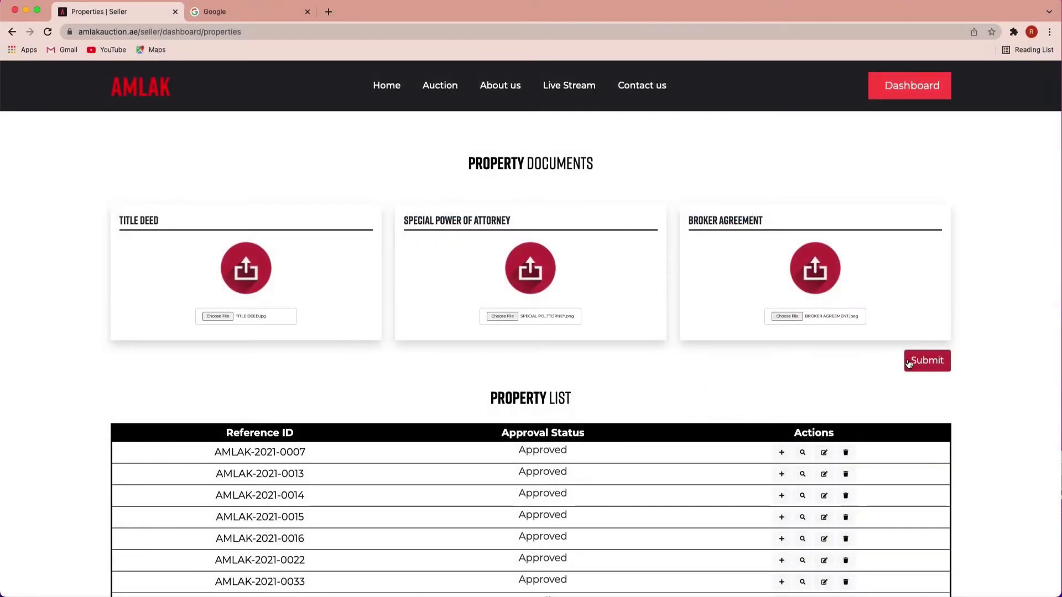
pyautogui.click(927, 361)
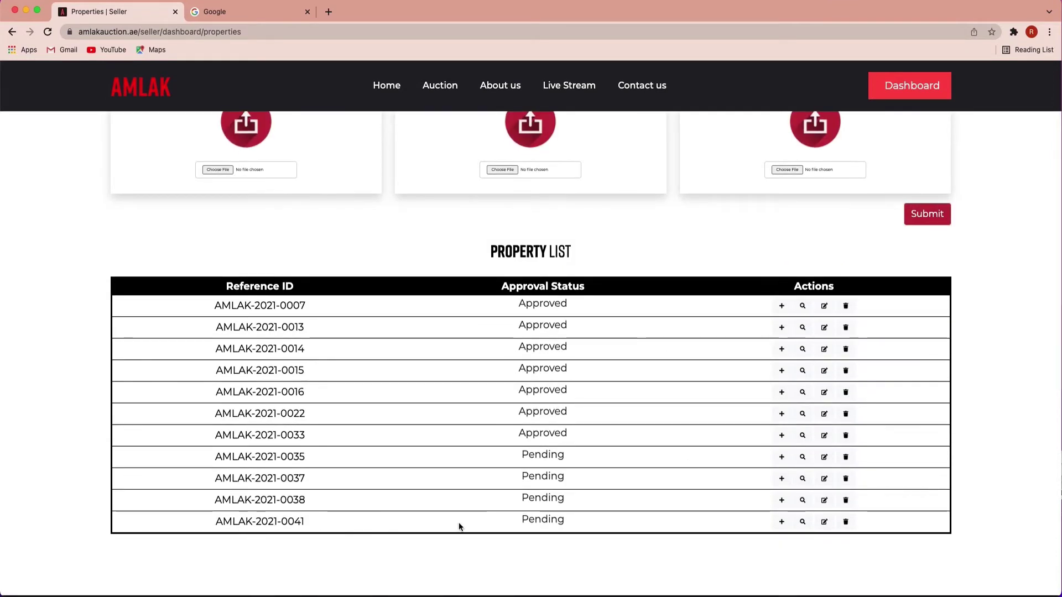
# Step: Select the last pending property's reference ID and open its registration form
pyautogui.moveTo(206, 523); pyautogui.dragTo(311, 534)
pyautogui.press('super+c')
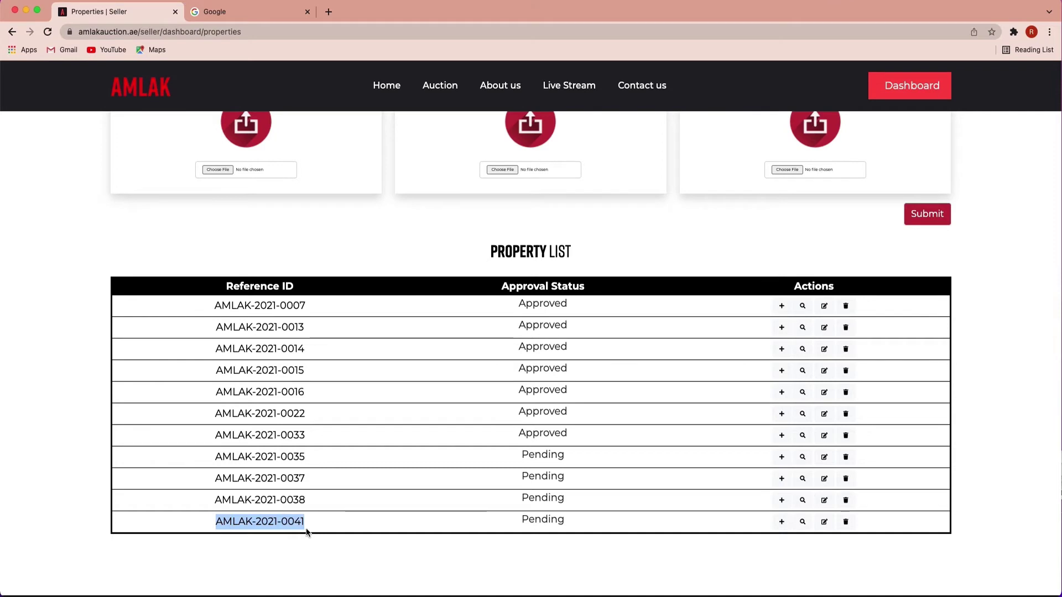
pyautogui.click(780, 524)
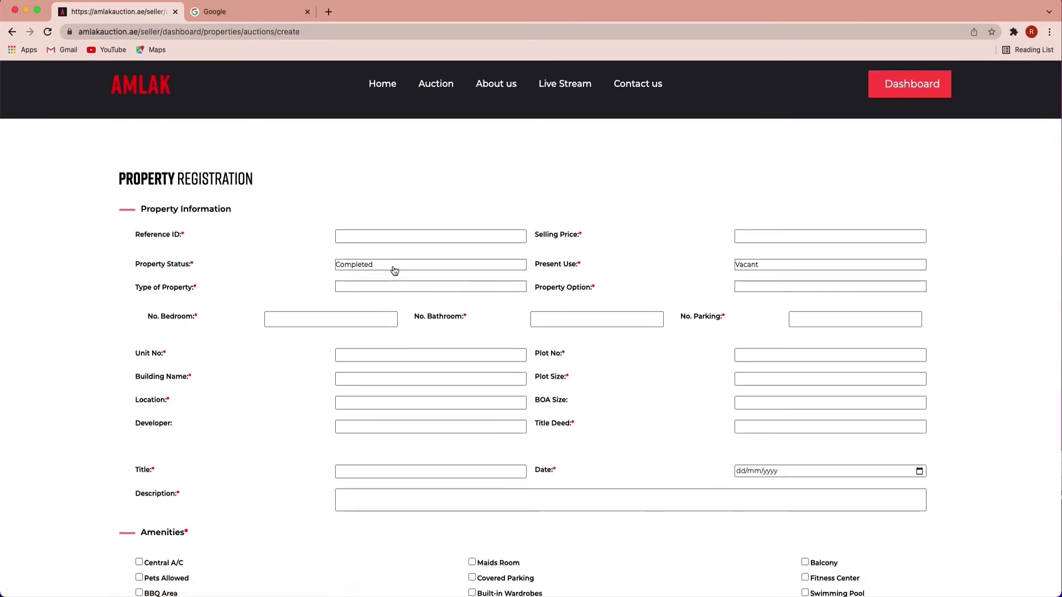
# Step: Paste reference ID AMLAK-2021-0041 and enter a selling price of 20,000,000
pyautogui.scroll(-1, 394, 272)
pyautogui.scroll(-1, 387, 265)
pyautogui.click(348, 216)
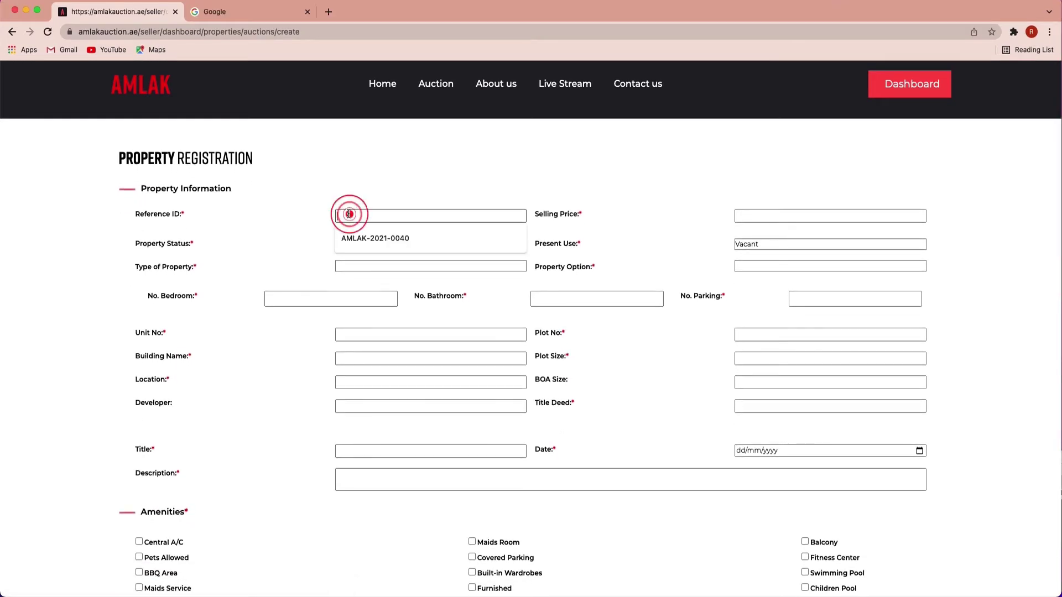
pyautogui.rightClick(348, 217)
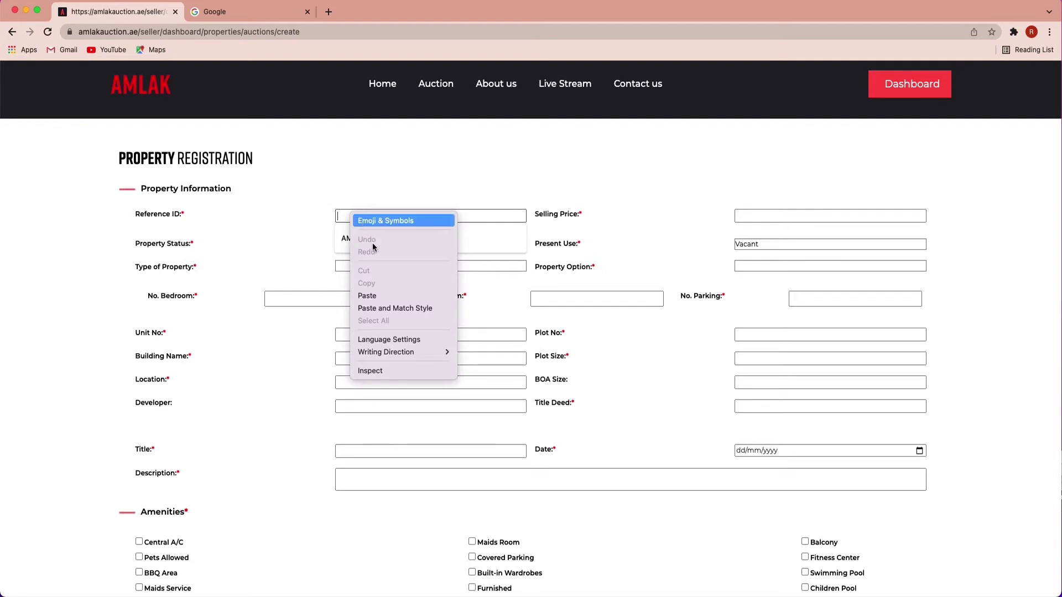
pyautogui.click(355, 292)
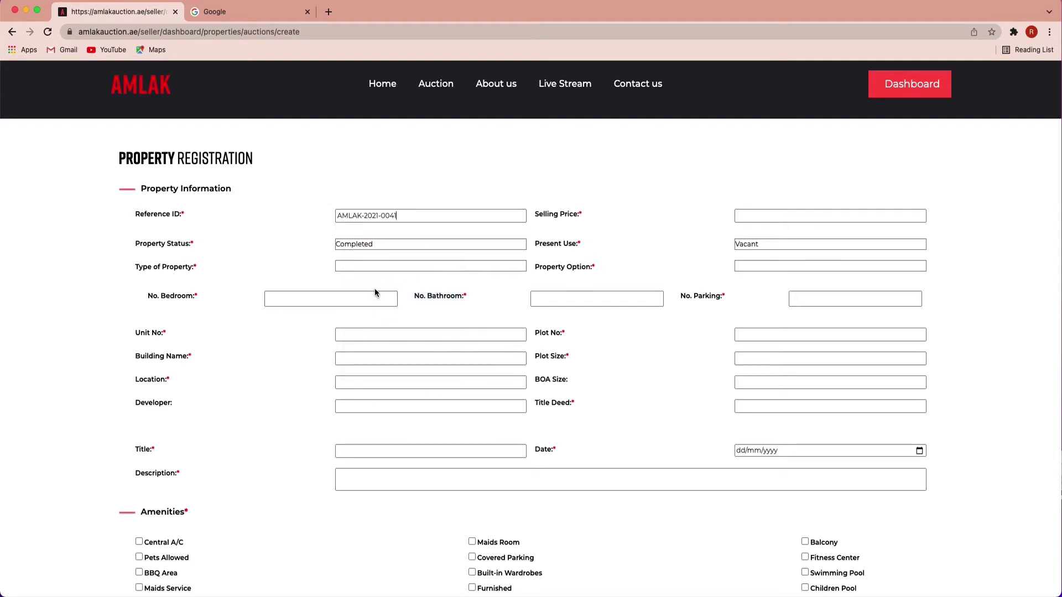
pyautogui.write('20')
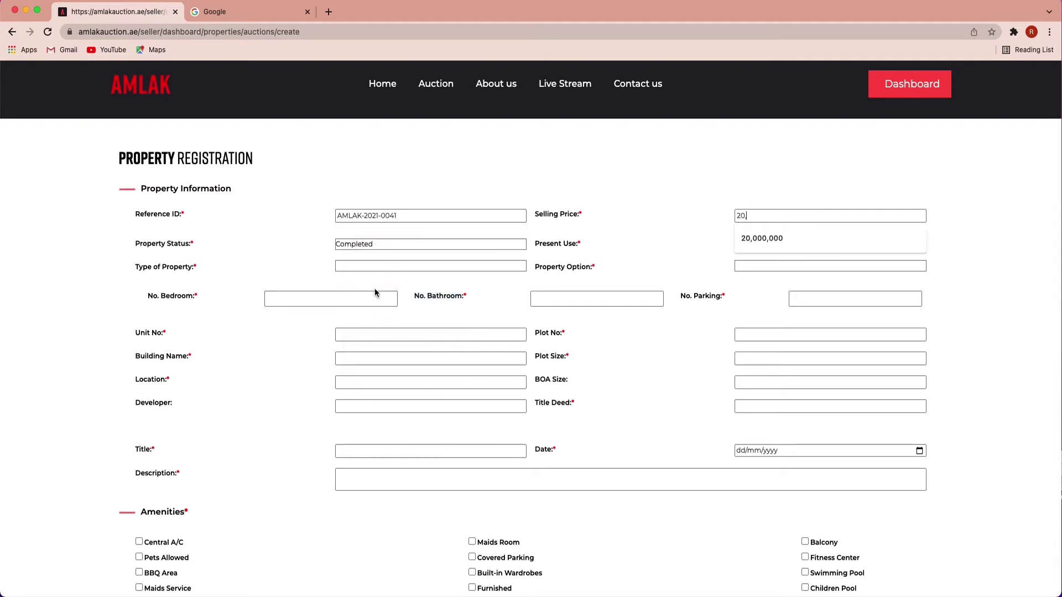
pyautogui.write(',000,000')
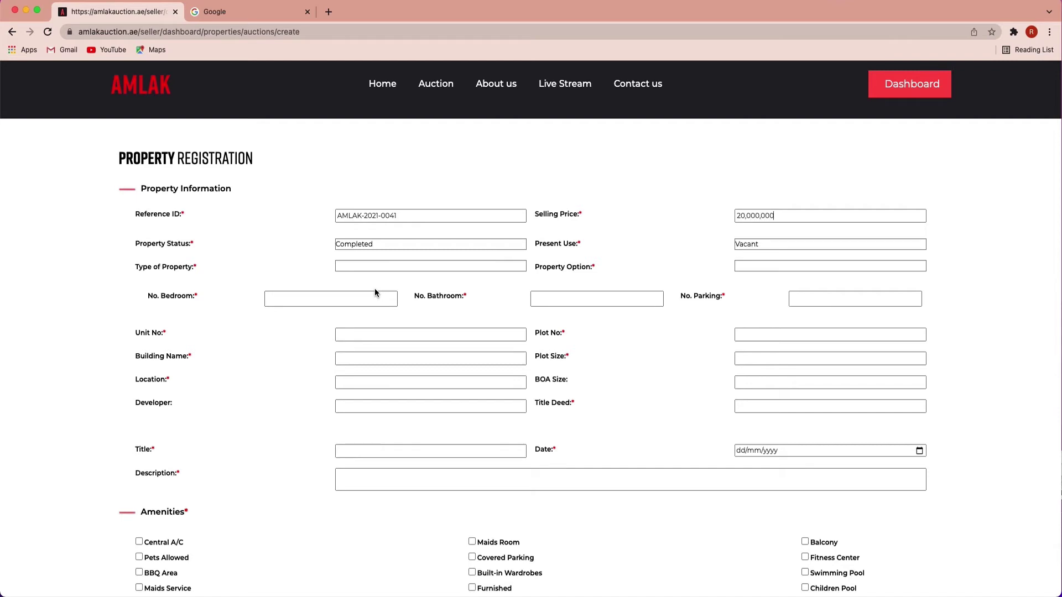
# Step: Set status Completed, present use Vacant, property type Residential and property option Villa
pyautogui.scroll(-1, 374, 293)
pyautogui.click(354, 236)
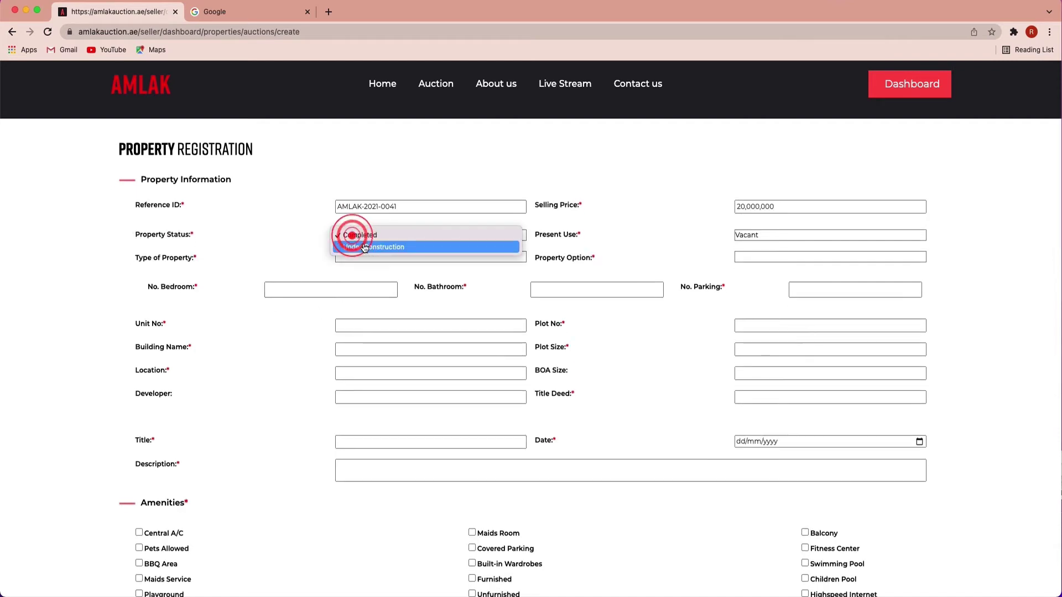
pyautogui.click(387, 235)
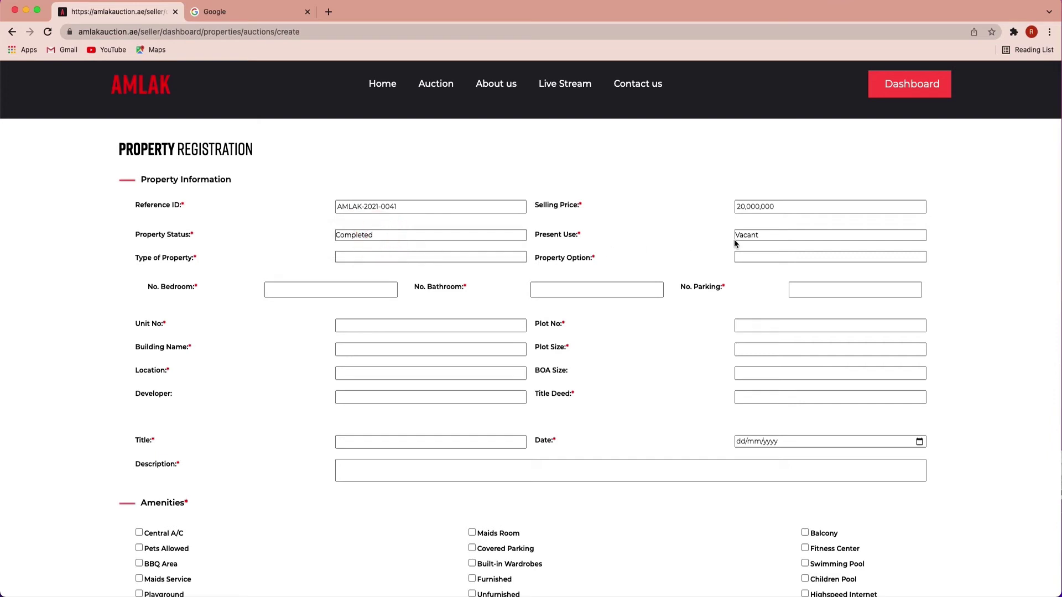
pyautogui.scroll(-1, 754, 238)
pyautogui.click(753, 228)
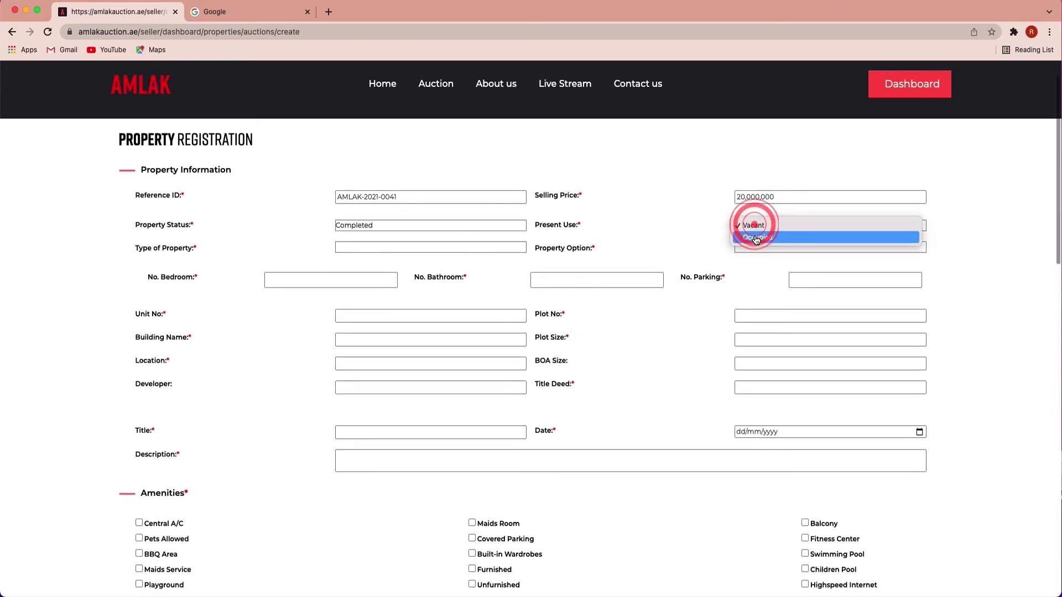
pyautogui.click(755, 227)
pyautogui.click(443, 249)
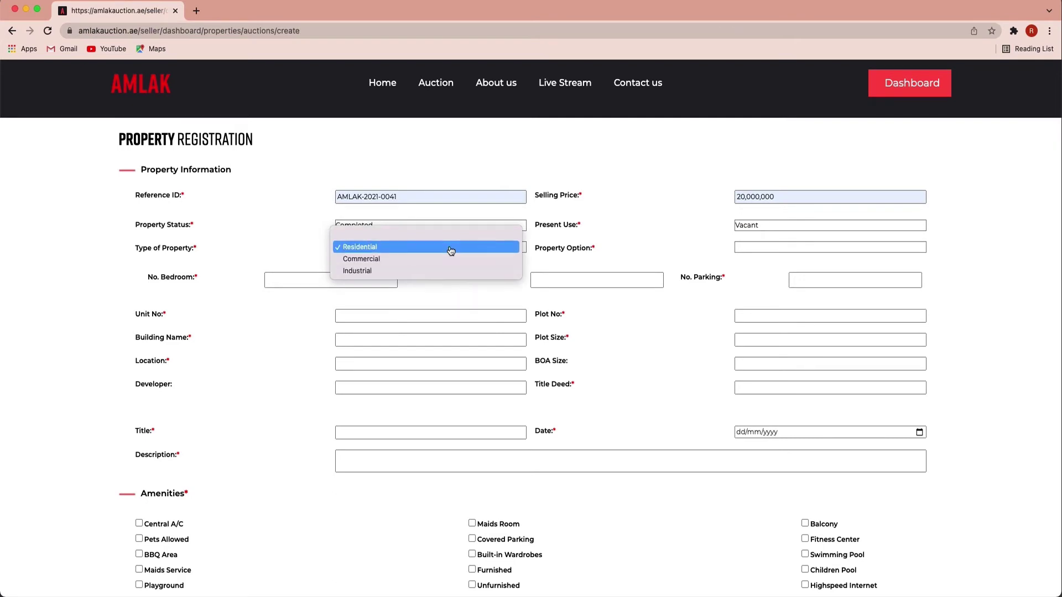
pyautogui.click(450, 247)
pyautogui.click(752, 247)
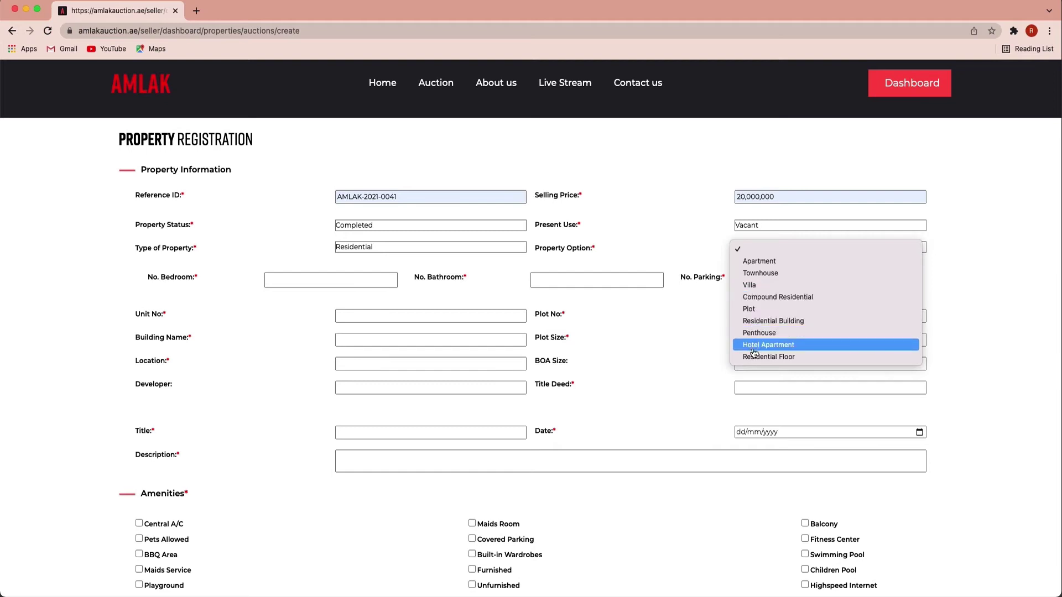
pyautogui.click(752, 284)
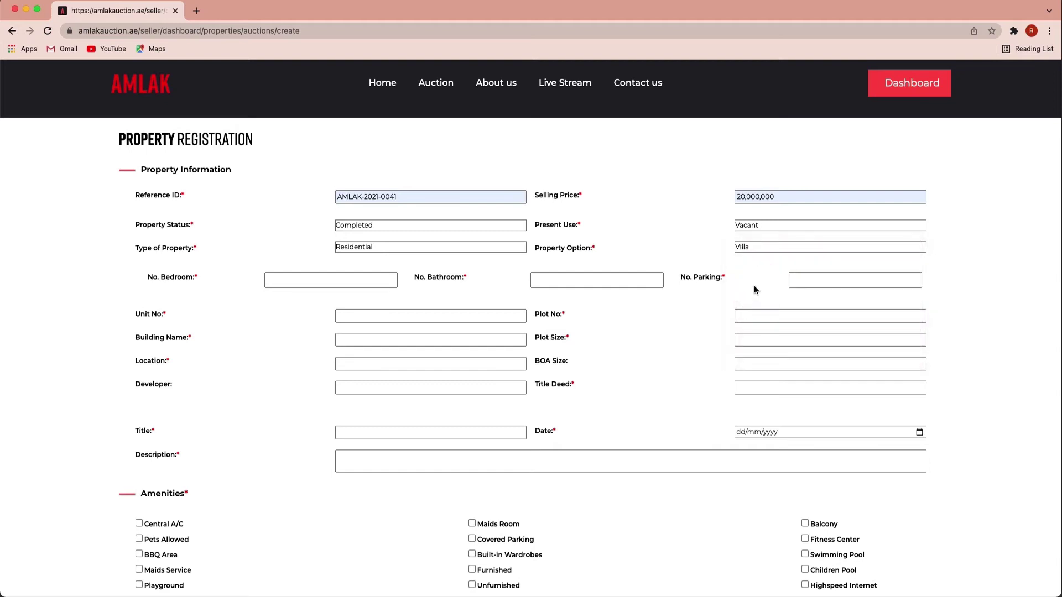
# Step: Enter 4 bedrooms, 4 bathrooms, 2 parking, unit 18, Palm Jumeirah building and location, developer Nakheel
pyautogui.click(318, 281)
pyautogui.write('4')
pyautogui.press('Tab')
pyautogui.write('4')
pyautogui.press('Tab')
pyautogui.write('2')
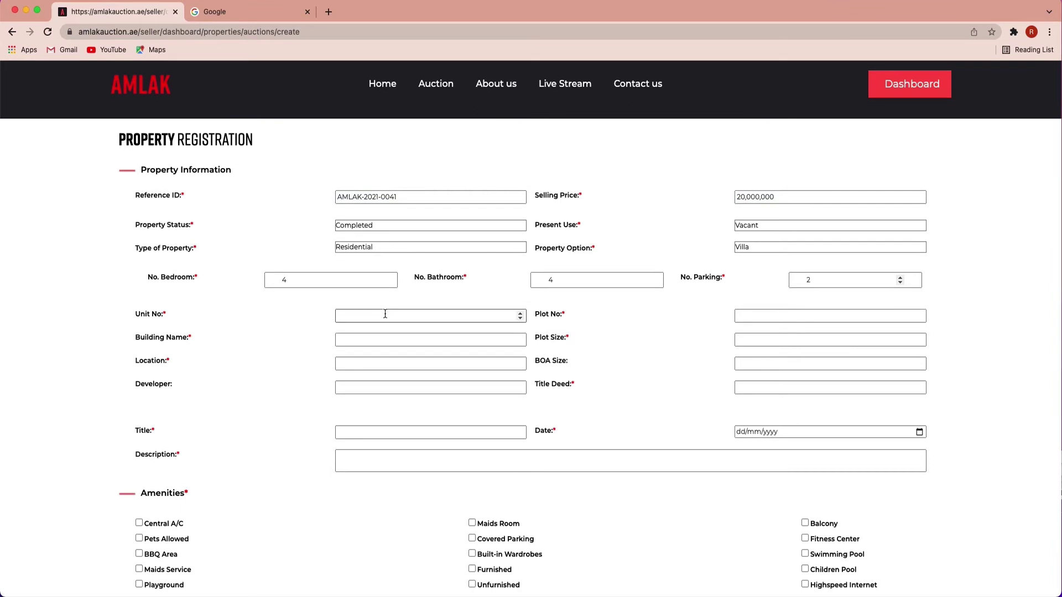
pyautogui.click(385, 314)
pyautogui.write('18')
pyautogui.write('Pal')
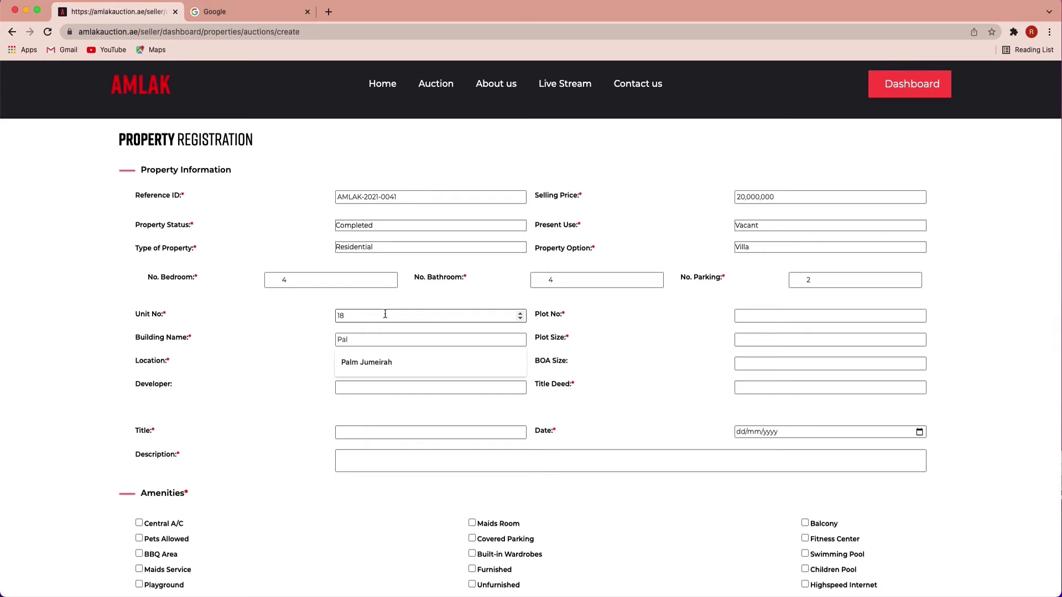
pyautogui.write('m Jumeirah')
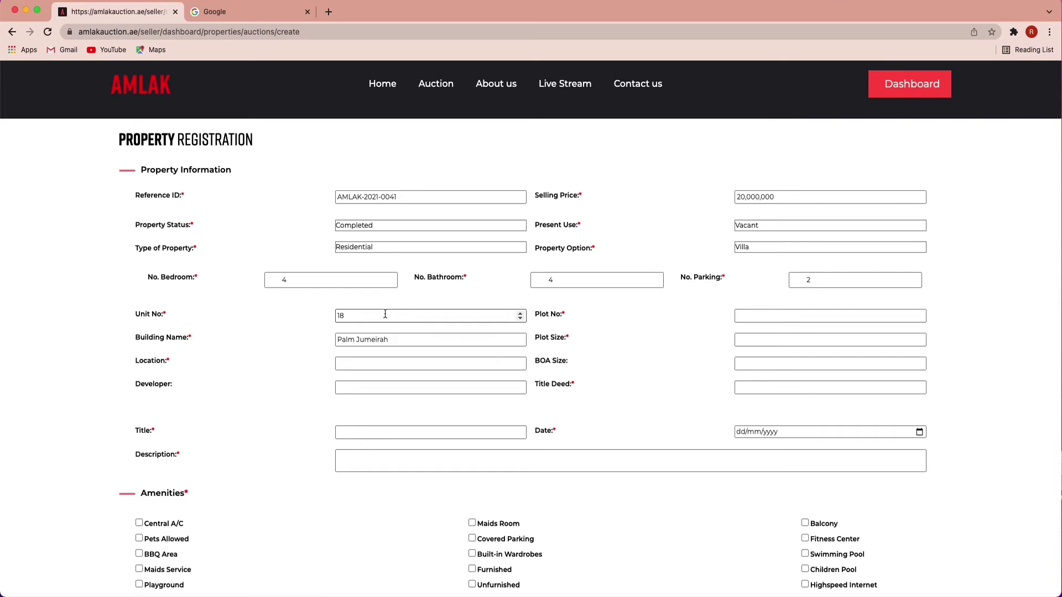
pyautogui.press('Tab')
pyautogui.write('Palm Jumei')
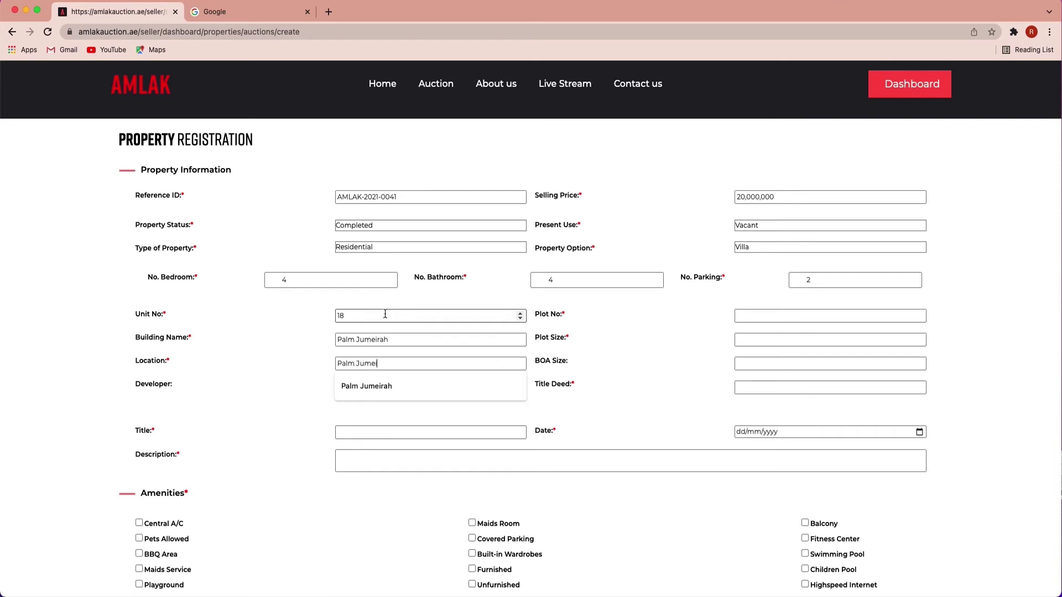
pyautogui.write('rah')
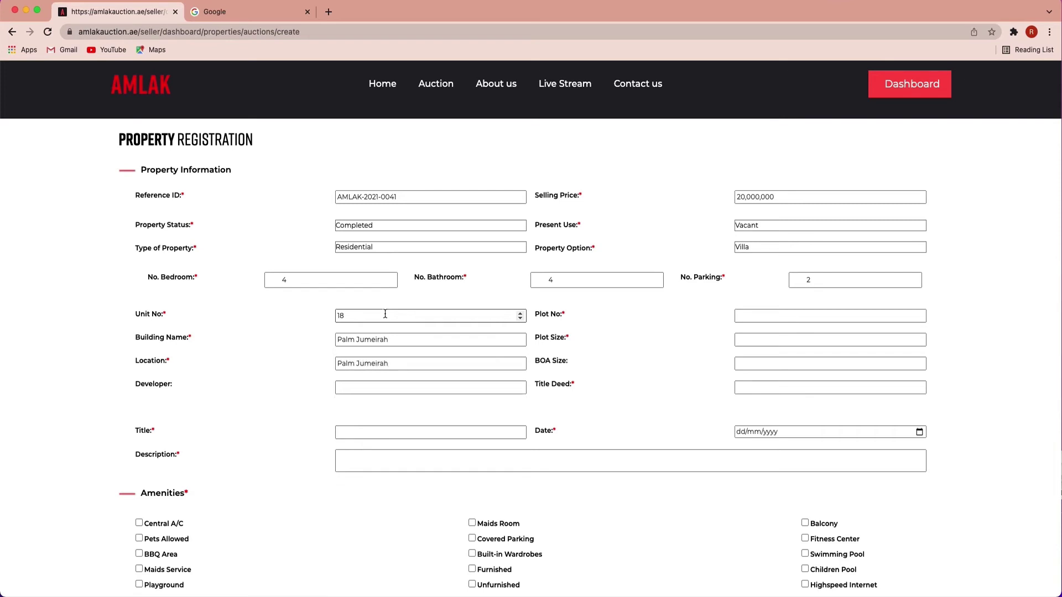
pyautogui.write('Nakheel')
pyautogui.press('Tab')
pyautogui.write('3532')
pyautogui.press('Tab')
pyautogui.write('6000')
pyautogui.press('Tab')
pyautogui.write('6000')
pyautogui.press('Tab')
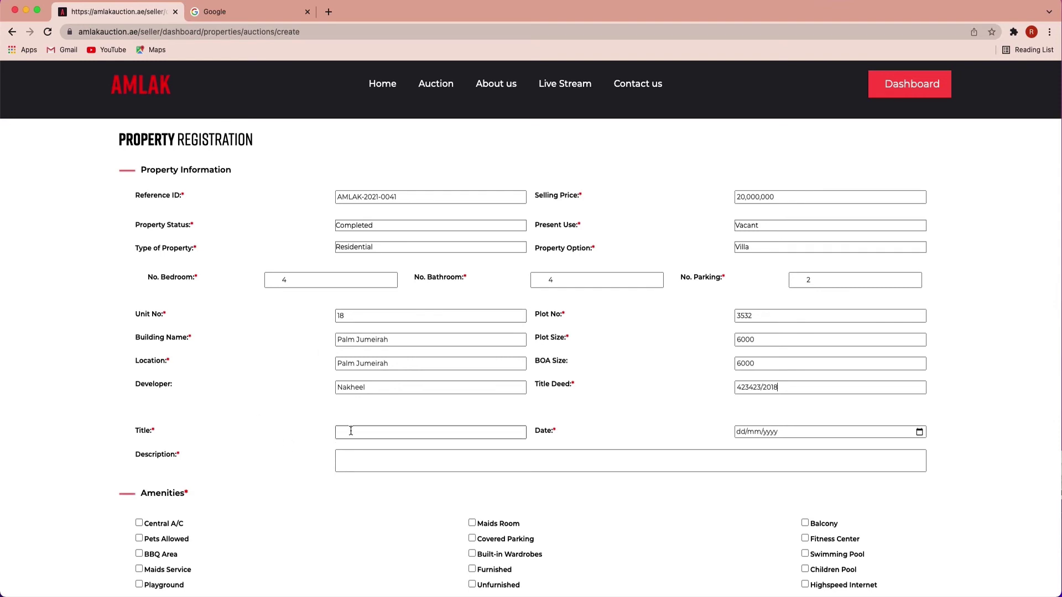
pyautogui.press('Tab')
pyautogui.scroll(1, 801, 405)
# Step: Title the listing '4 Bedroom Villa in Palm Jumeirah' and set the date to 26/12/2021
pyautogui.write('4 Bedroom Villa in')
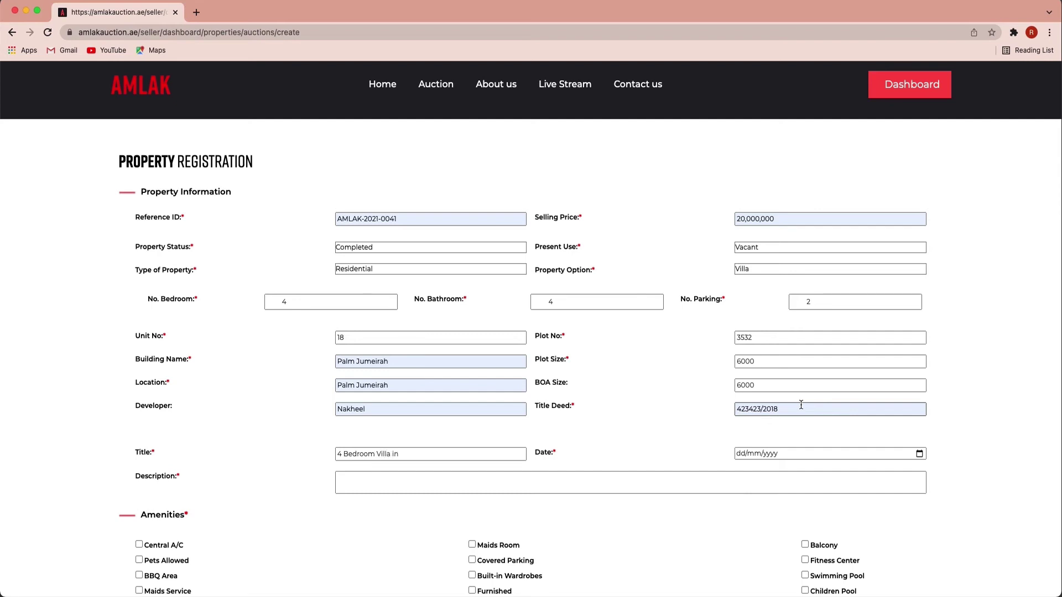
pyautogui.write(' Palm Jumeirah')
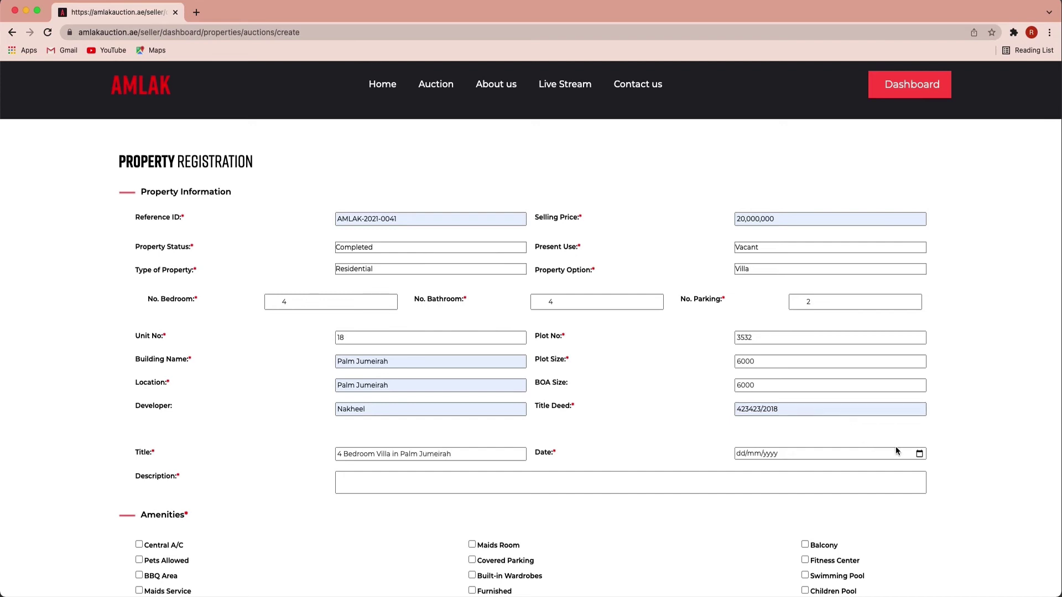
pyautogui.click(920, 454)
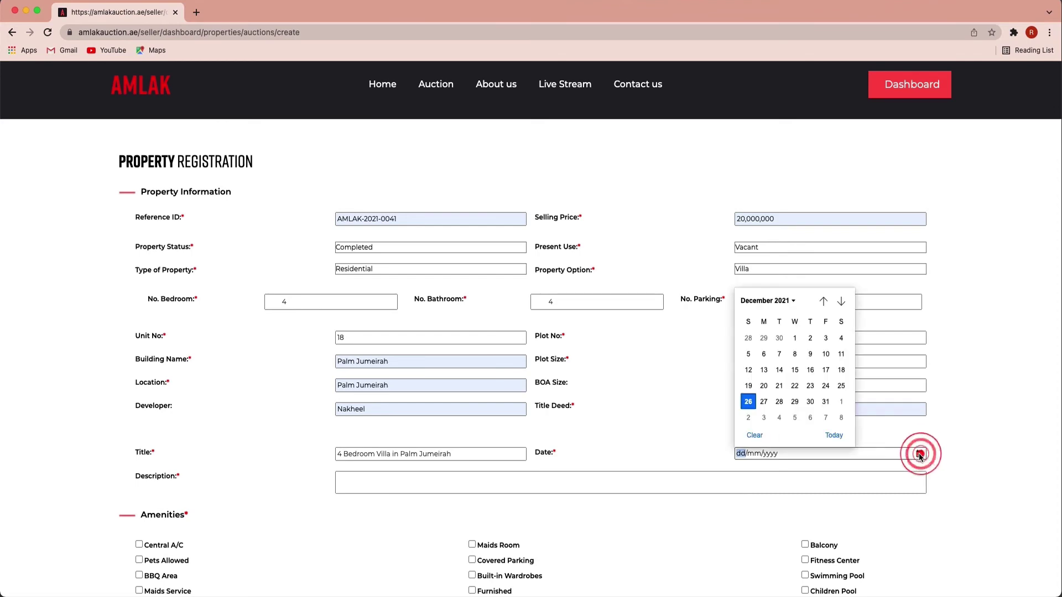
pyautogui.click(748, 400)
# Step: Paste the property description paragraph into the Description field
pyautogui.click(514, 482)
pyautogui.write('The properties range from 5,000 sq. ft to 6,000 sq. ft and are in close proximity to restaurants, shops, beach clubs, salons, spas and 5 star hotels. Fitted with private pools and gardens, Garden Homes cater to those who value exclusivity and privacy; they are the ultimate family and holiday homes.')
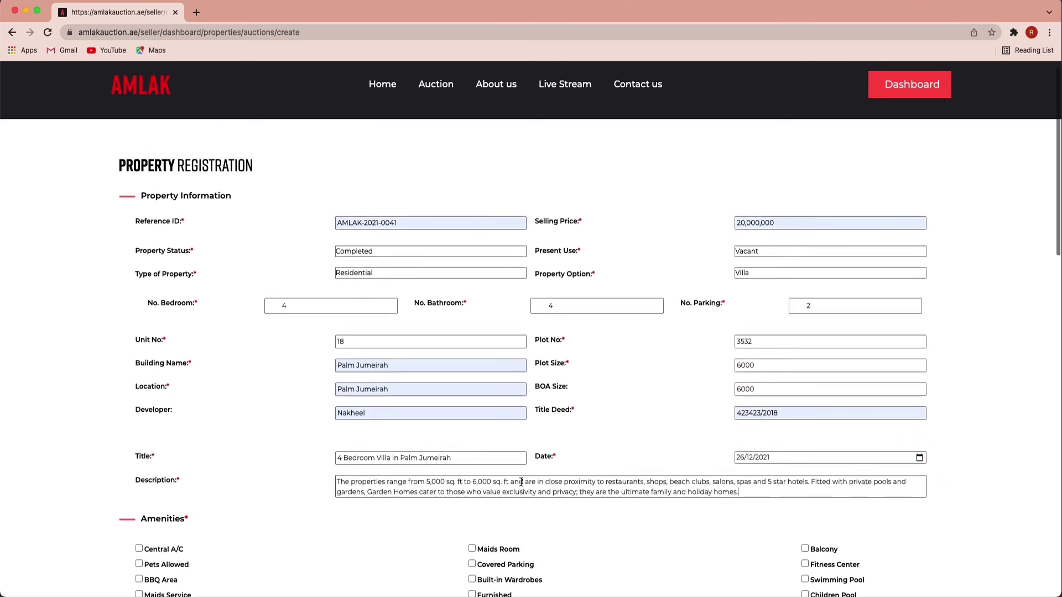
pyautogui.scroll(1, 520, 481)
pyautogui.scroll(-5, 520, 486)
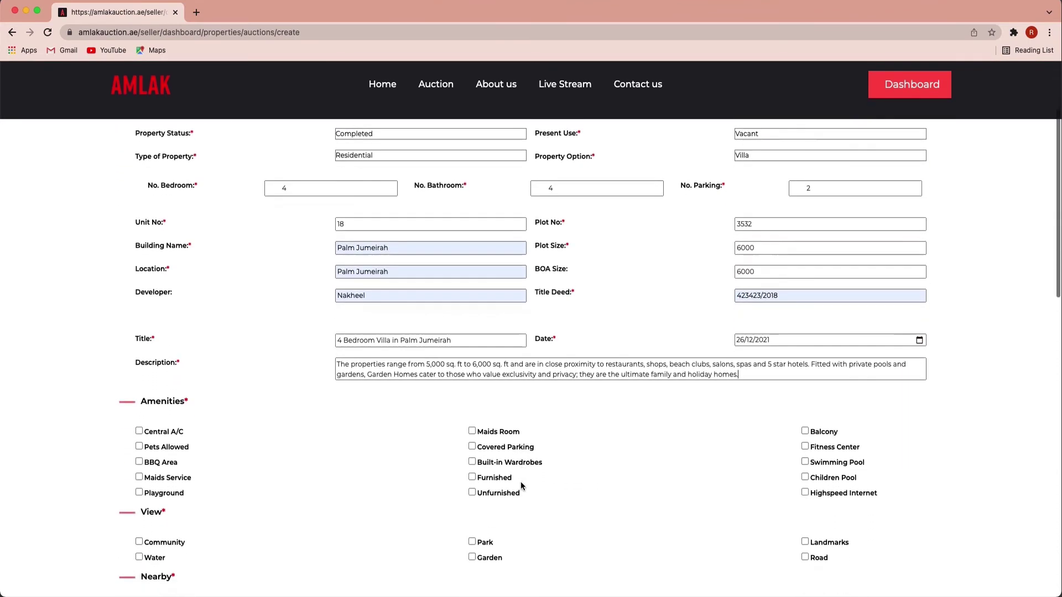
# Step: Mark Pets Allowed, BBQ Area and Playground as amenities, leaving Maids Service unchecked
pyautogui.scroll(-4, 520, 484)
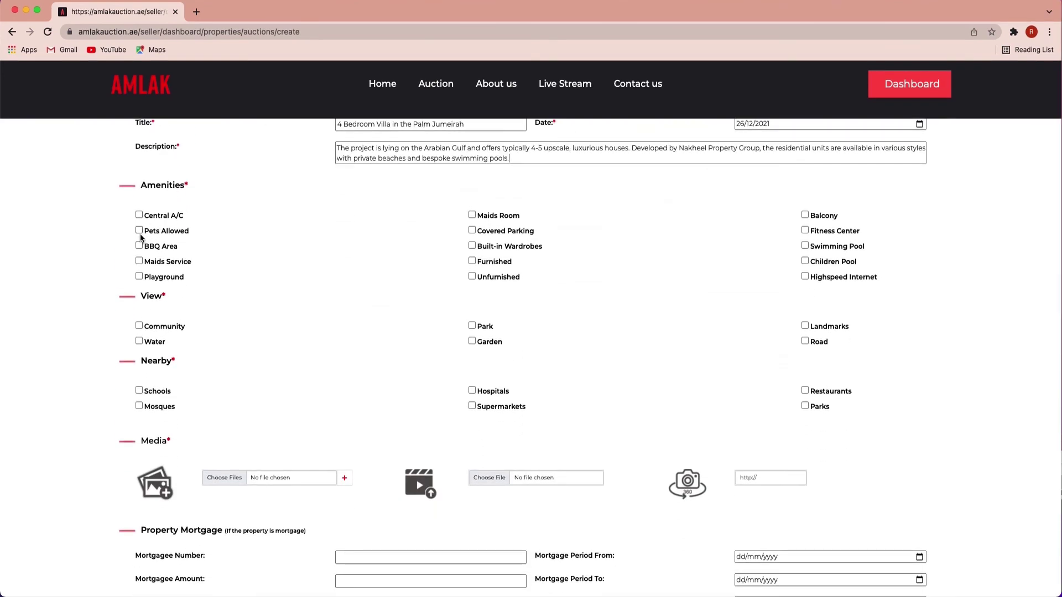
pyautogui.click(139, 231)
pyautogui.click(139, 246)
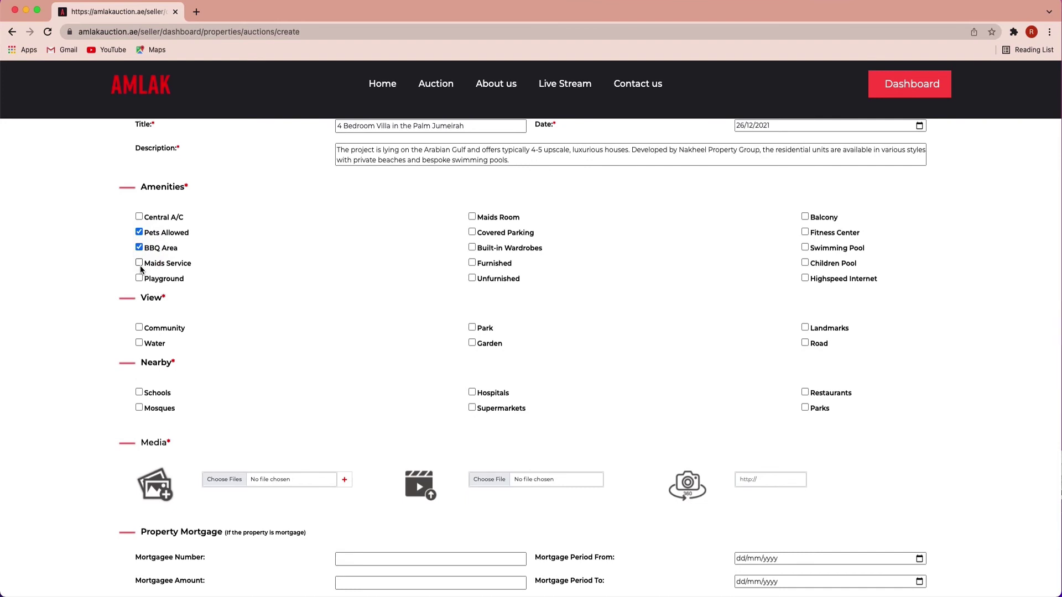
pyautogui.click(139, 263)
pyautogui.scroll(1, 141, 265)
pyautogui.click(139, 264)
pyautogui.scroll(1, 141, 271)
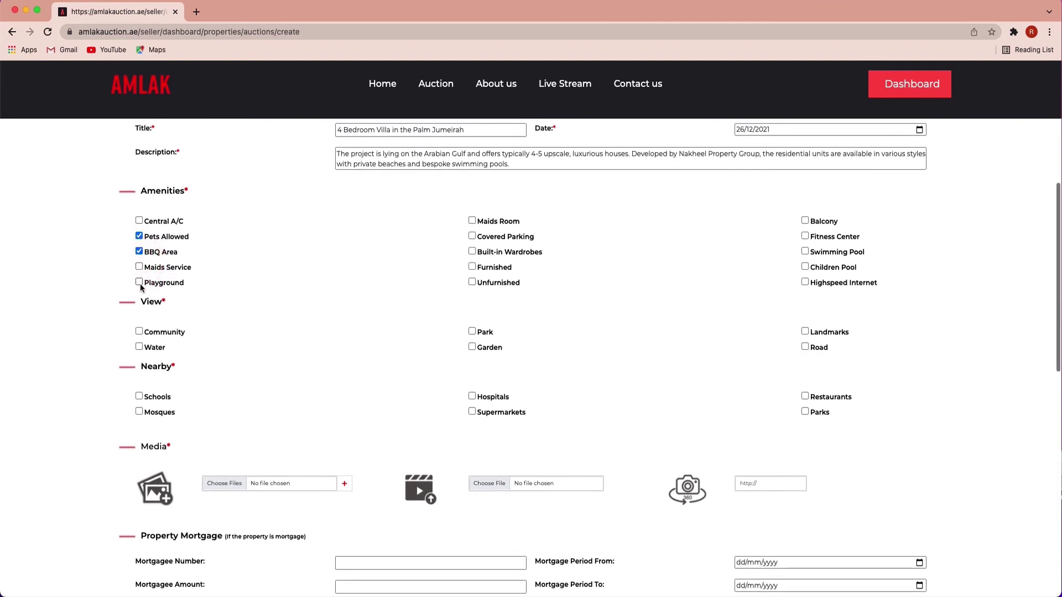
pyautogui.click(140, 284)
pyautogui.scroll(1, 141, 284)
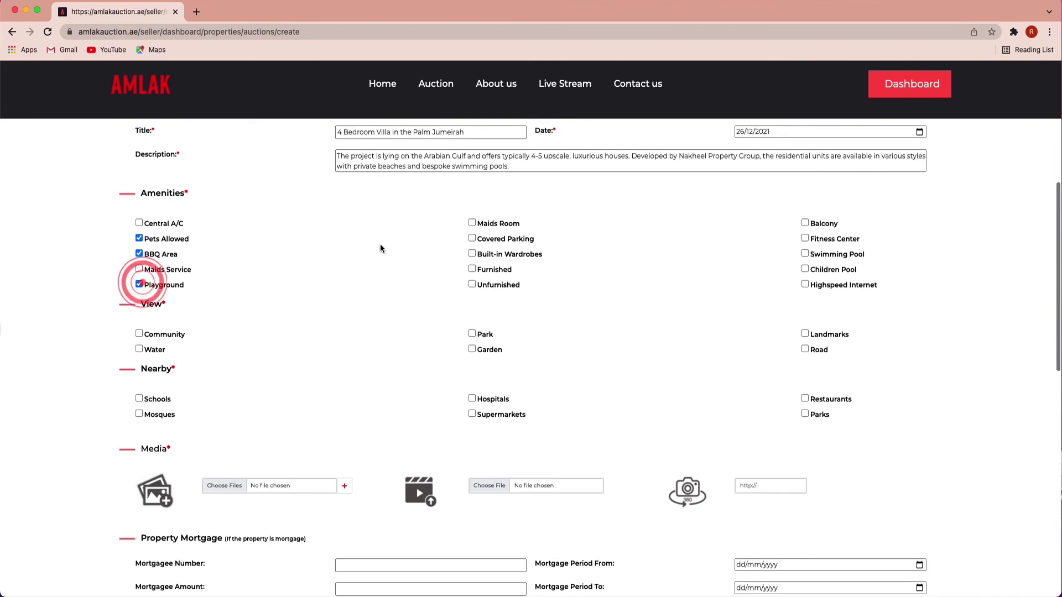
# Step: Mark Maids Room, Covered Parking, Built-in Wardrobes, Furnished, Balcony, Swimming Pool and Highspeed Internet amenities
pyautogui.click(497, 225)
pyautogui.click(498, 238)
pyautogui.click(490, 254)
pyautogui.click(489, 271)
pyautogui.click(812, 224)
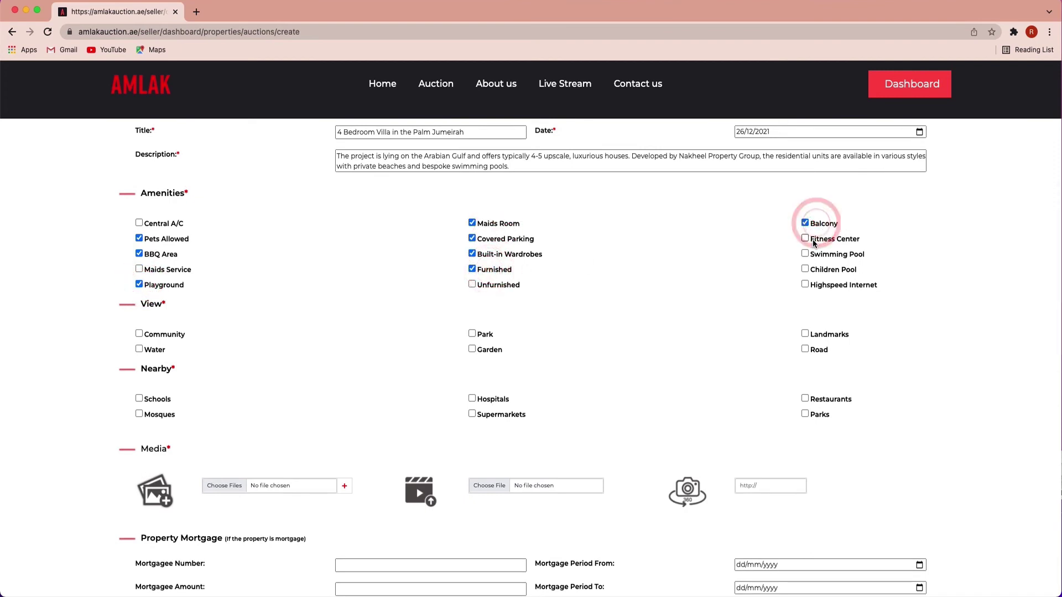
pyautogui.click(813, 256)
pyautogui.click(813, 270)
pyautogui.click(813, 285)
pyautogui.click(806, 270)
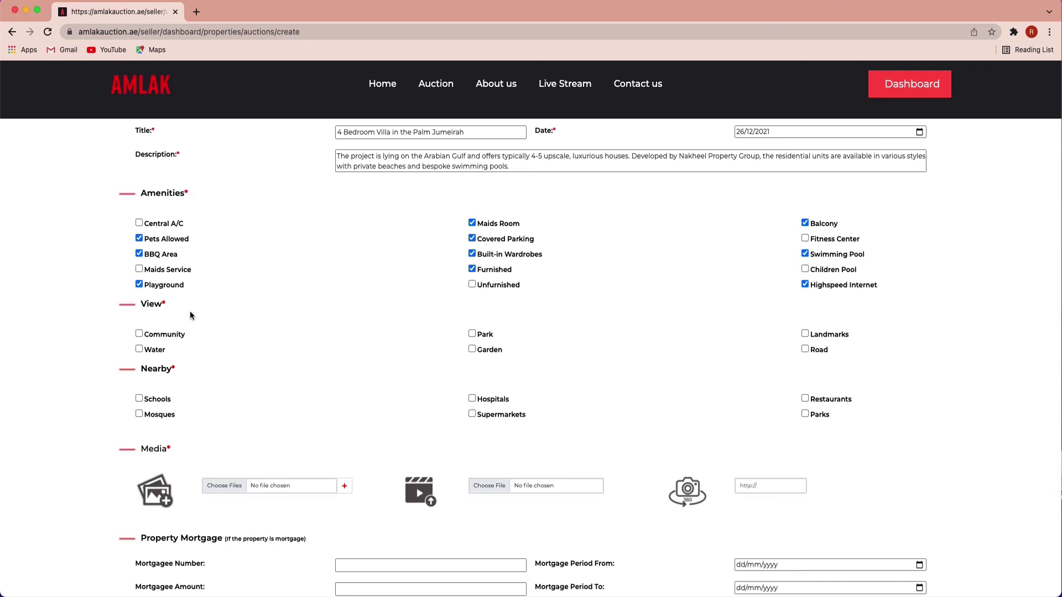
# Step: Add Community and Water views plus Schools, Mosques, Hospitals, Supermarkets, Restaurants and Parks nearby
pyautogui.click(151, 335)
pyautogui.click(147, 351)
pyautogui.click(149, 400)
pyautogui.click(142, 416)
pyautogui.click(497, 400)
pyautogui.click(488, 416)
pyautogui.click(812, 401)
pyautogui.click(812, 417)
# Step: Attach all ten property photos to the listing's media
pyautogui.scroll(-5, 597, 396)
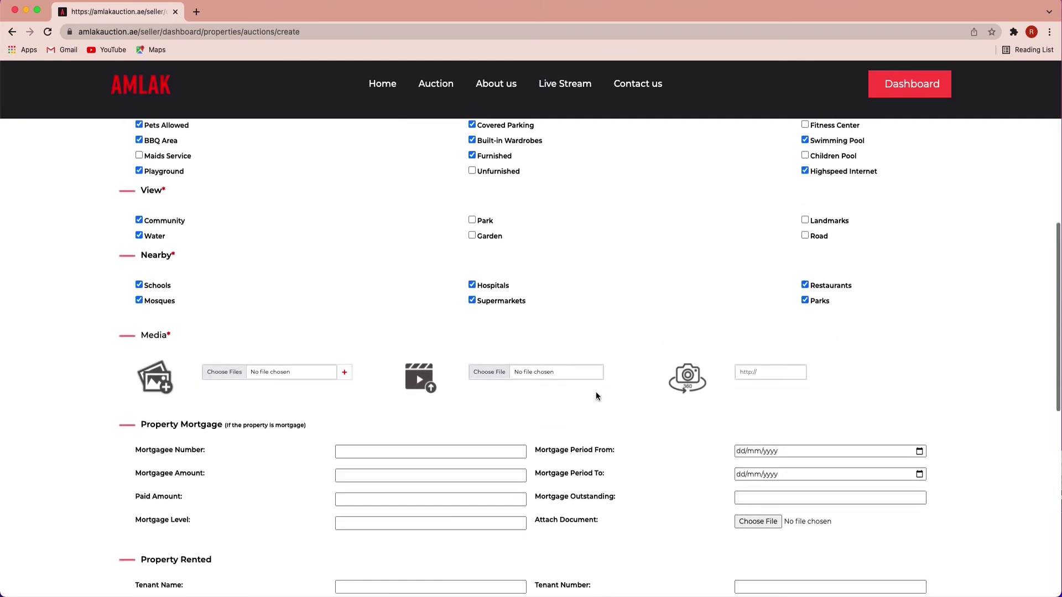
pyautogui.scroll(-8, 596, 396)
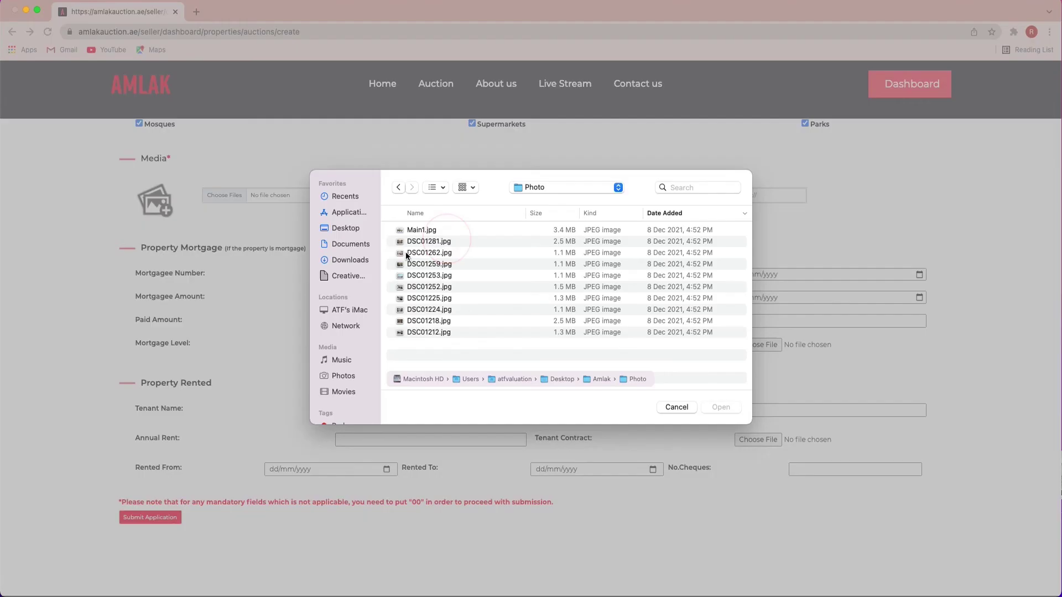
pyautogui.click(224, 194)
pyautogui.moveTo(385, 226); pyautogui.dragTo(420, 335)
pyautogui.click(721, 407)
# Step: Attach Villa.mp4 as the property video and submit the application for approval
pyautogui.click(490, 195)
pyautogui.click(420, 229)
pyautogui.click(720, 407)
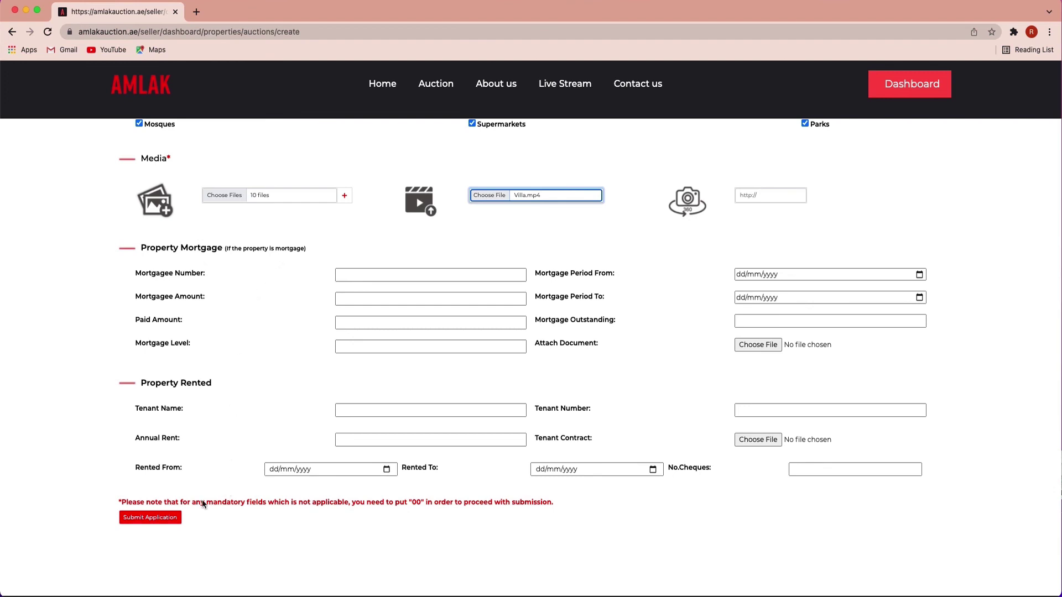
pyautogui.click(161, 519)
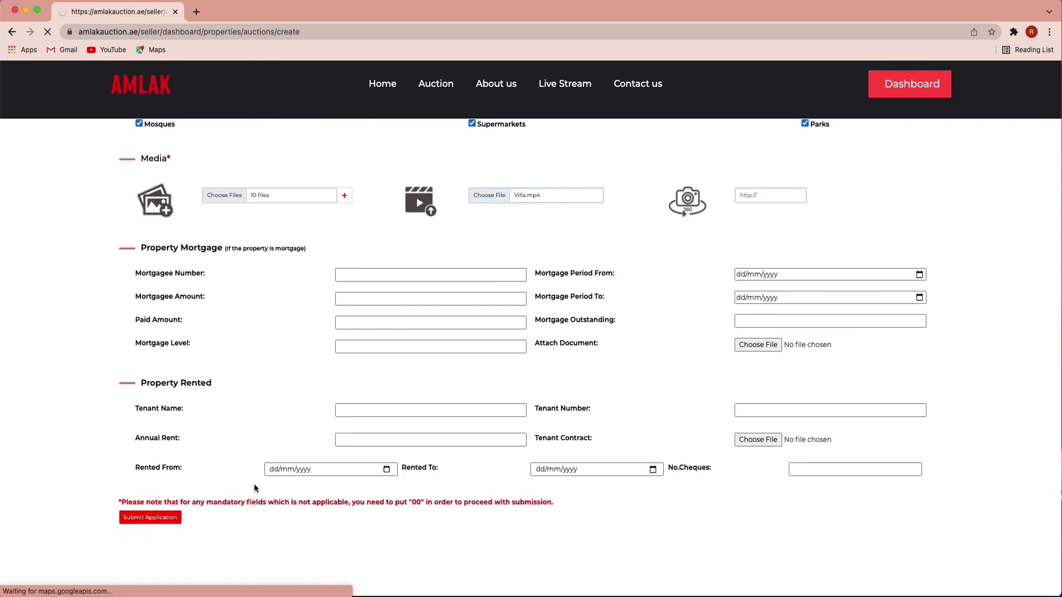